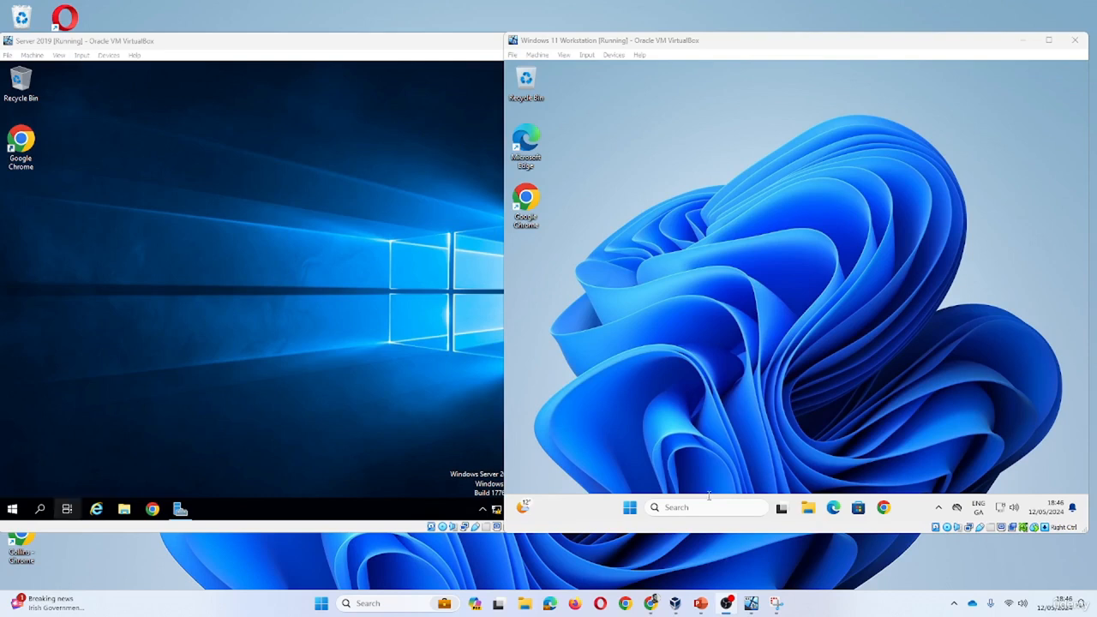
- Open Command Prompt on the Server 2019 VM by searching for cmd
{"action": "left_click", "coordinate": [352, 351]}
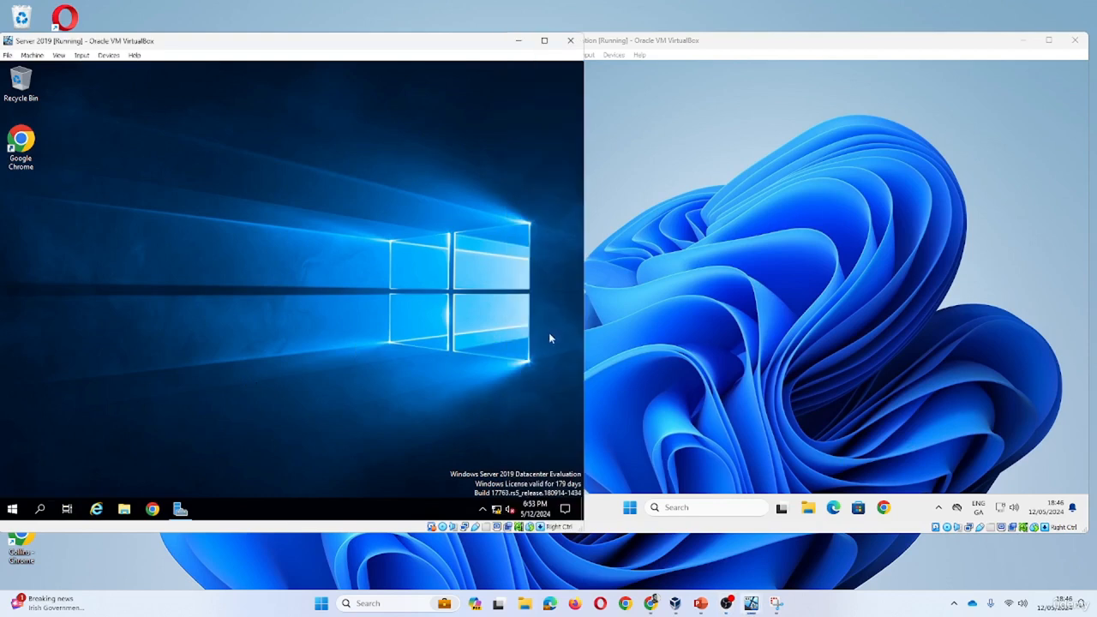
{"action": "left_click", "coordinate": [645, 209]}
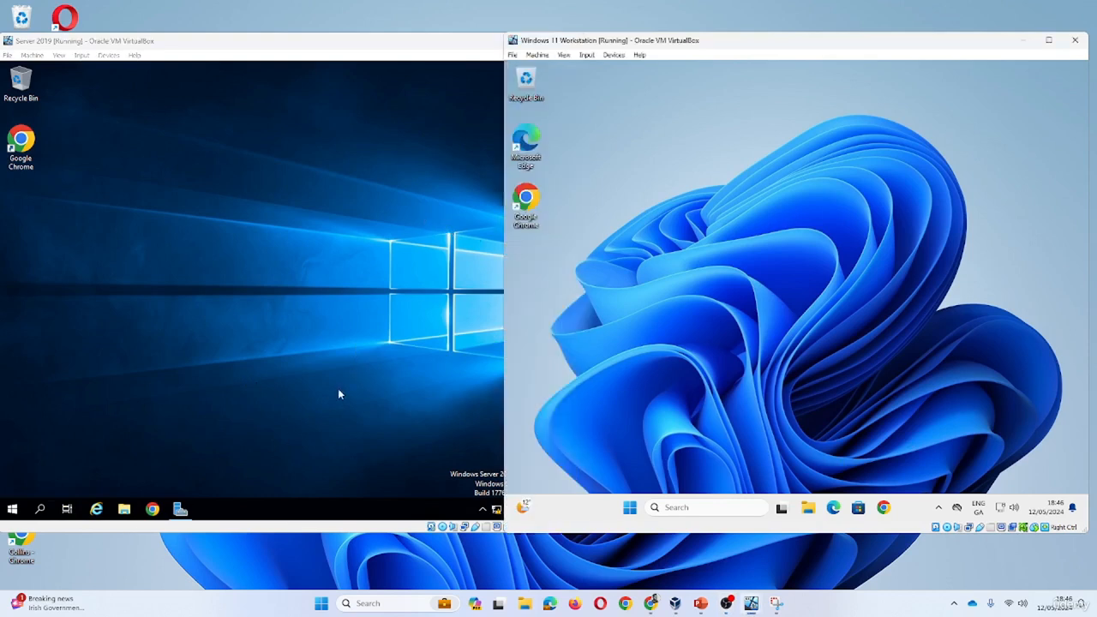
{"action": "right_click", "coordinate": [293, 231]}
{"action": "left_click", "coordinate": [222, 375]}
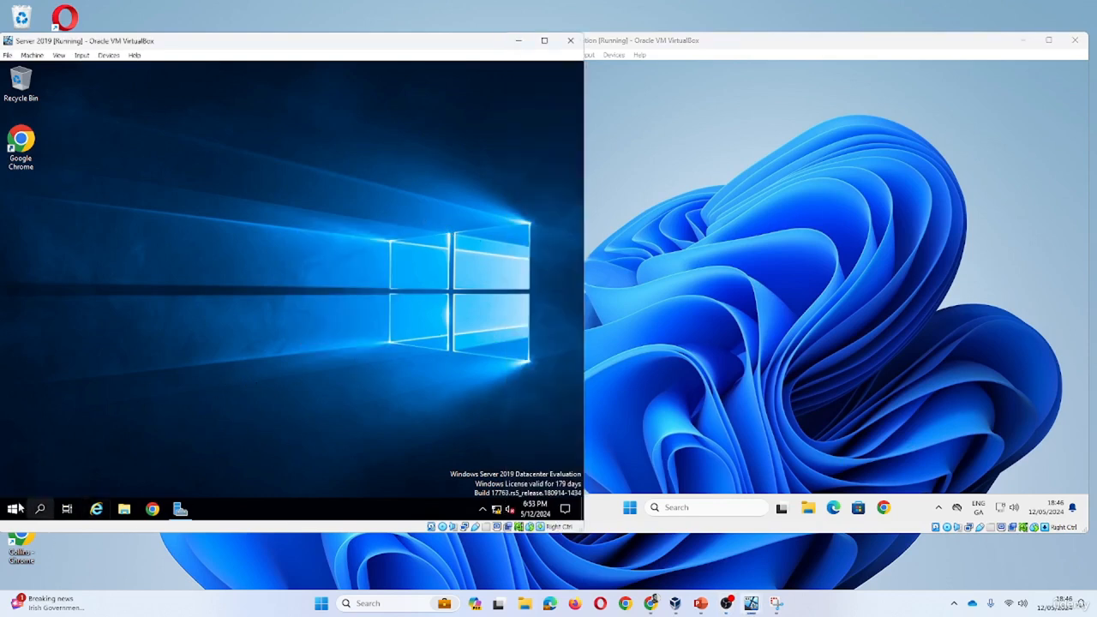
{"action": "key", "text": "super"}
{"action": "type", "text": "cmd"}
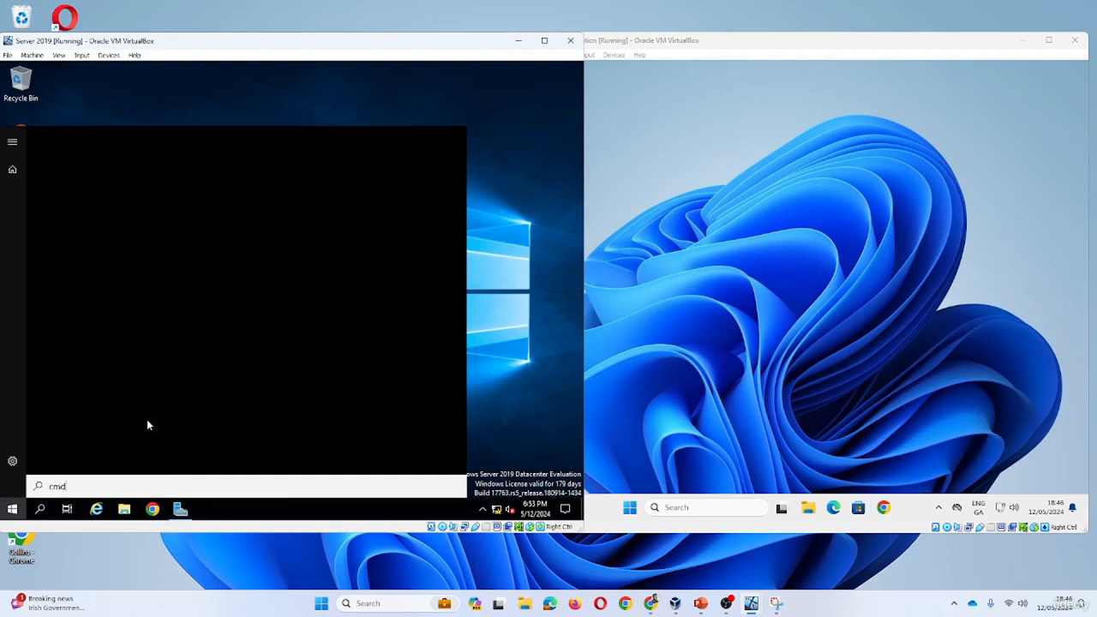
{"action": "key", "text": "Return"}
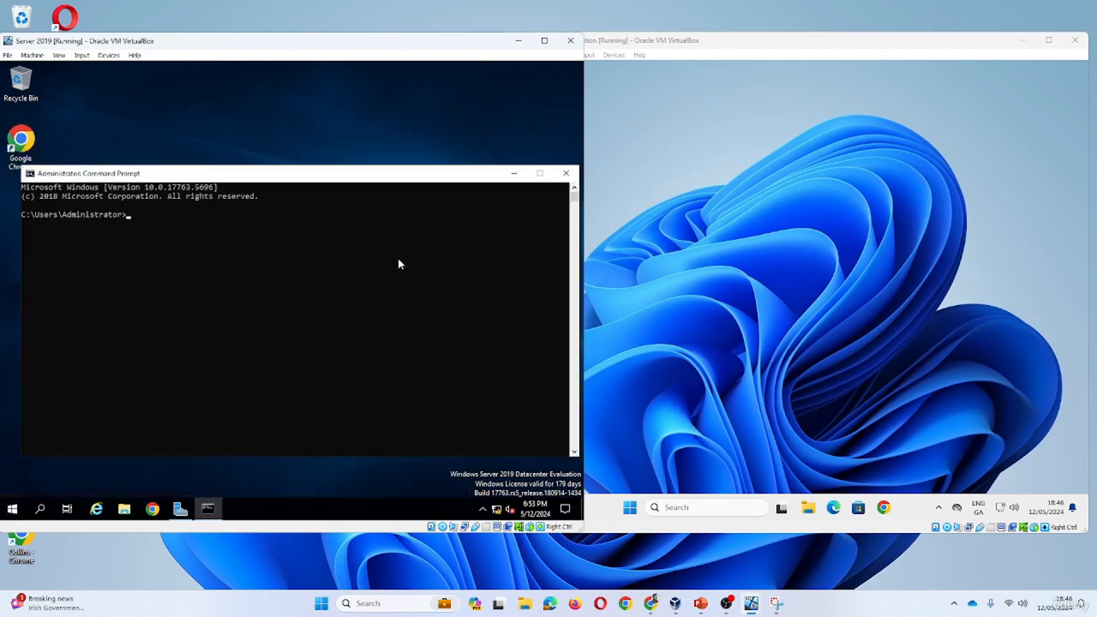
- Ping 192.168.1.2 from the server and get four replies with 0% loss
{"action": "left_click_drag", "start_coordinate": [300, 261], "coordinate": [304, 268]}
{"action": "type", "text": "ping 192.168.1.2"}
{"action": "key", "text": "Return"}
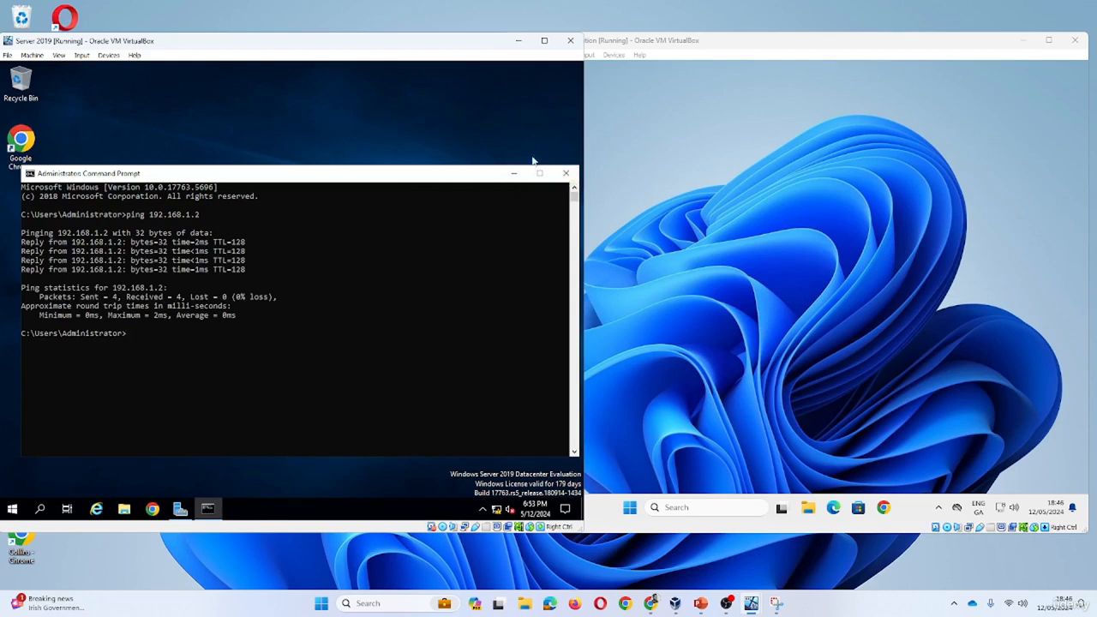
{"action": "left_click", "coordinate": [659, 132]}
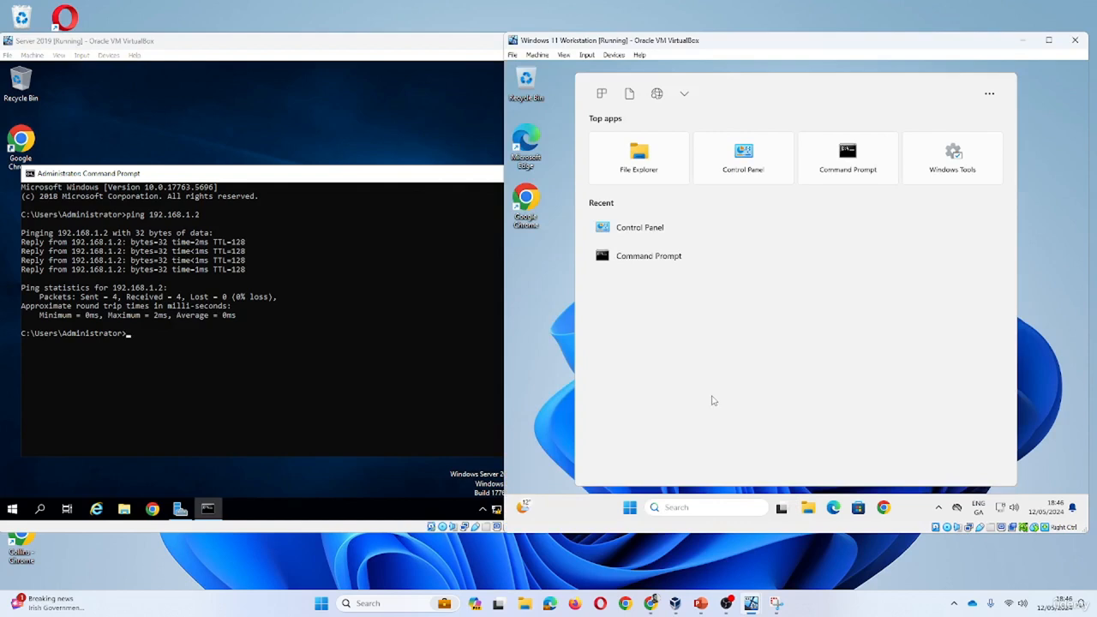
- Ping 192.168.1.3 from a Windows 11 Command Prompt and confirm four replies with 0% loss
{"action": "left_click", "coordinate": [657, 257]}
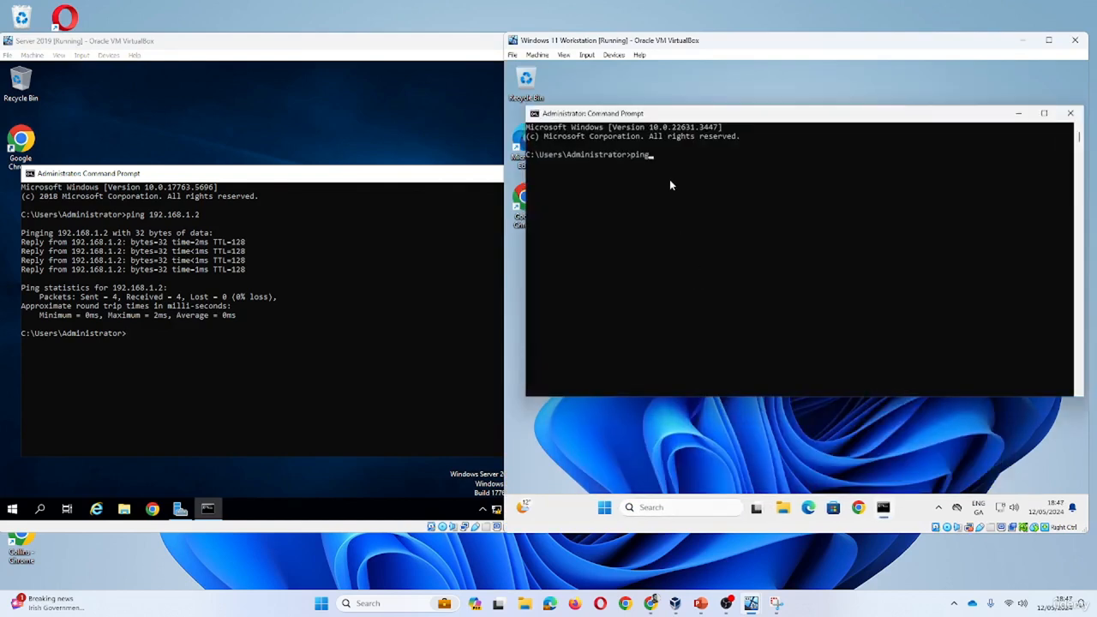
{"action": "type", "text": "ping 192.168.1.3"}
{"action": "key", "text": "Return"}
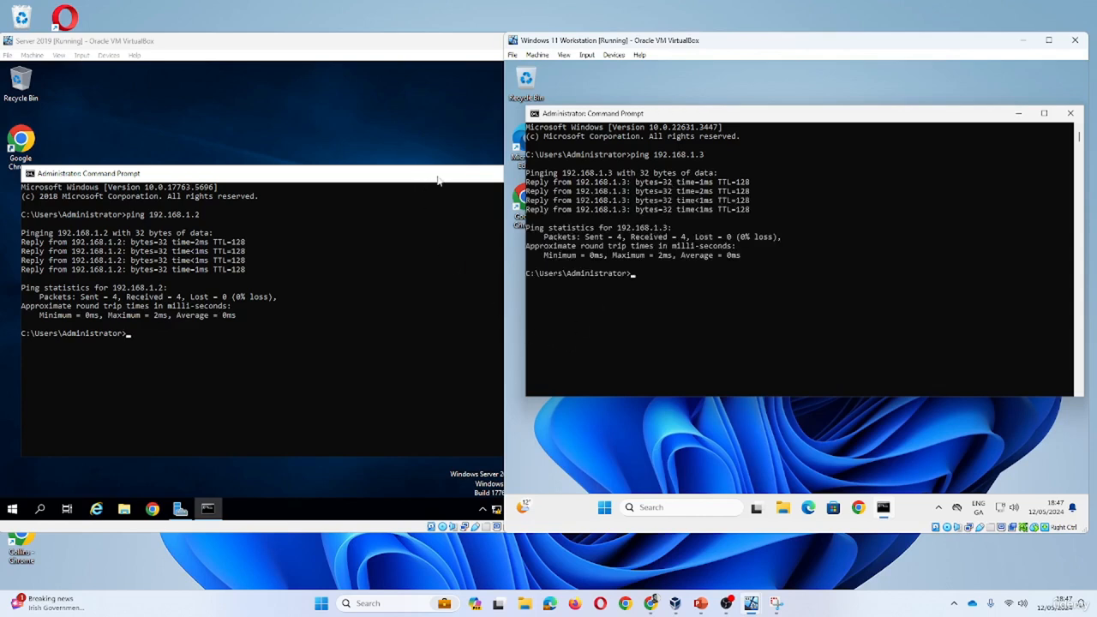
{"action": "left_click_drag", "start_coordinate": [408, 178], "coordinate": [388, 153]}
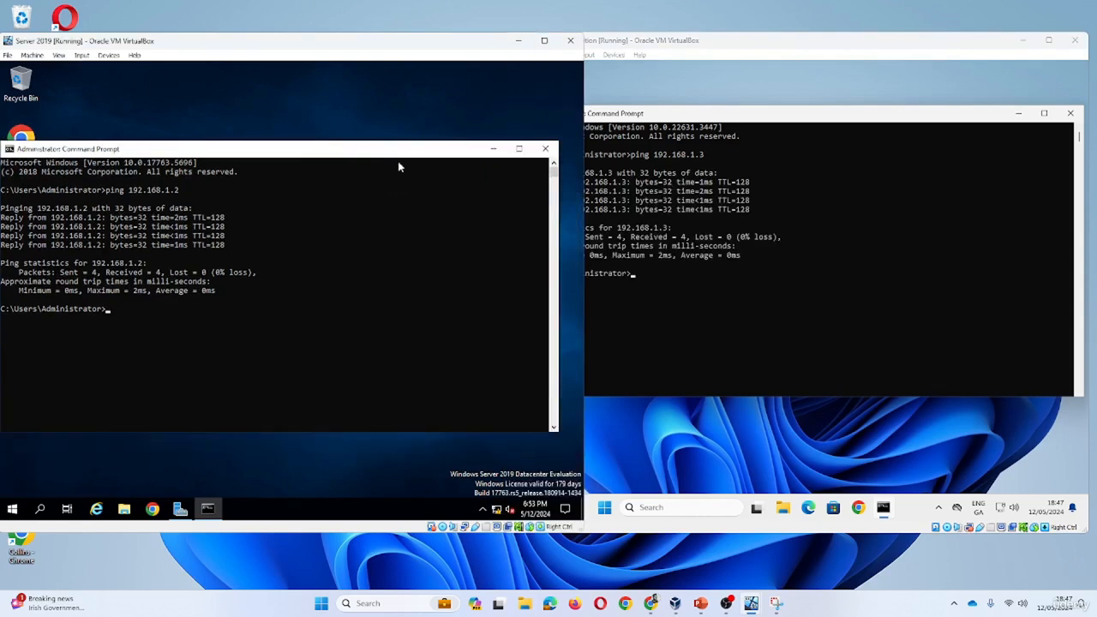
- Show the Server Manager Dashboard with its AD DS and DNS roles, after glancing at the DNS IP screenshot
{"action": "left_click", "coordinate": [180, 508]}
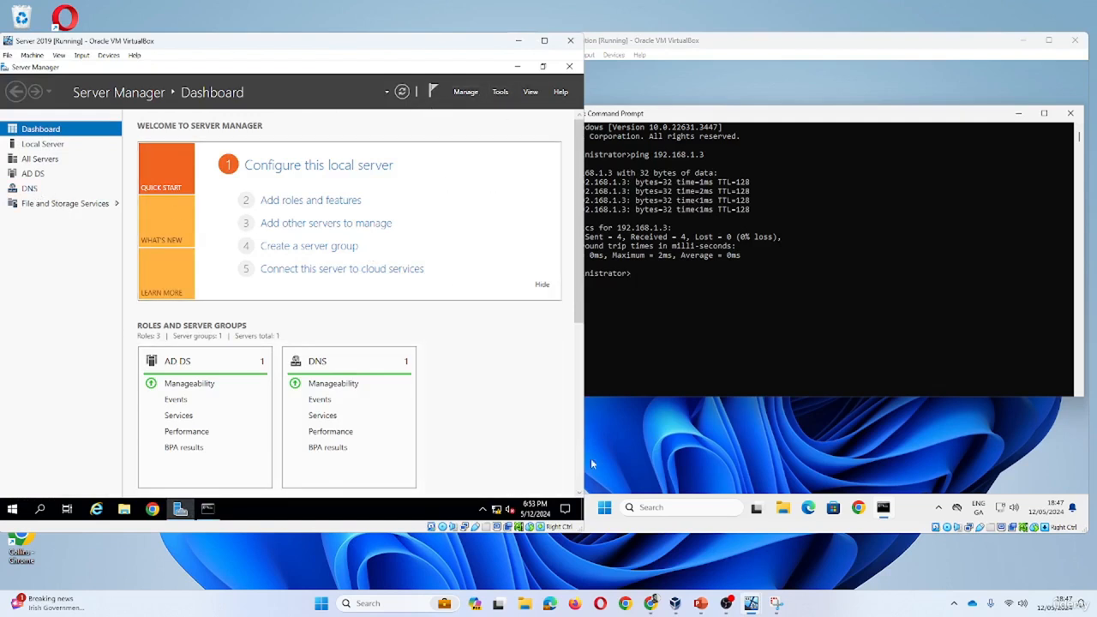
{"action": "left_click", "coordinate": [776, 604]}
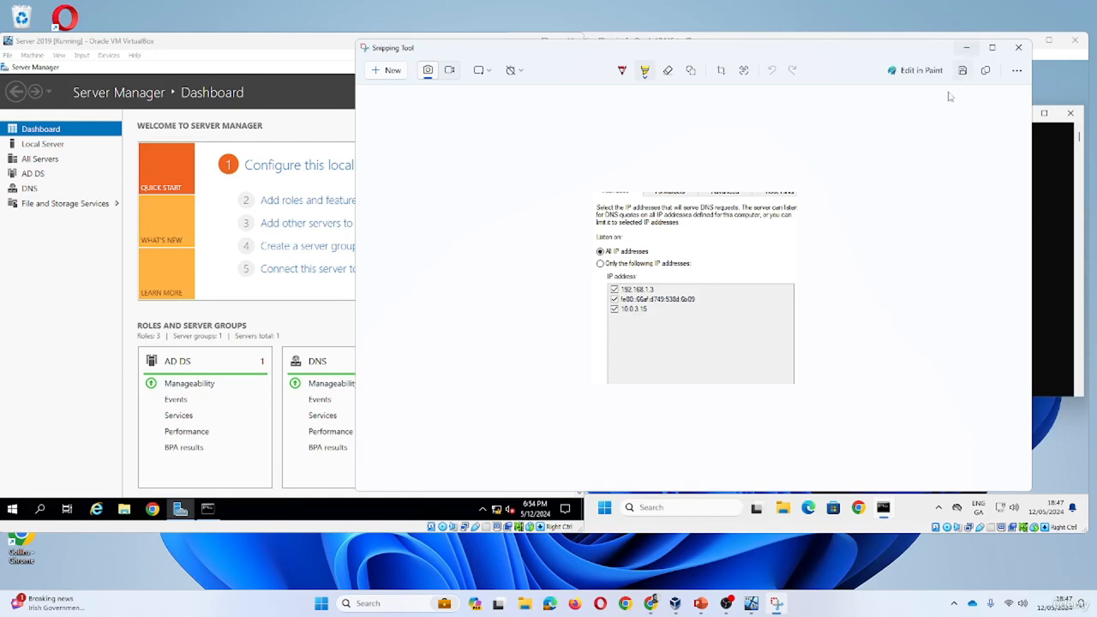
{"action": "left_click", "coordinate": [967, 49]}
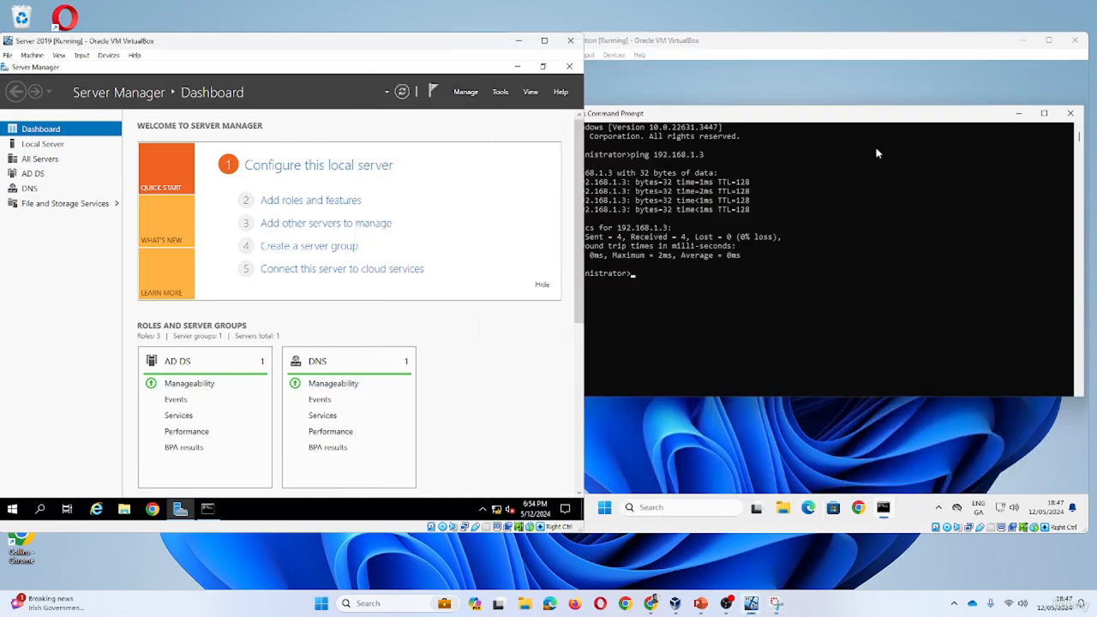
{"action": "left_click", "coordinate": [825, 254]}
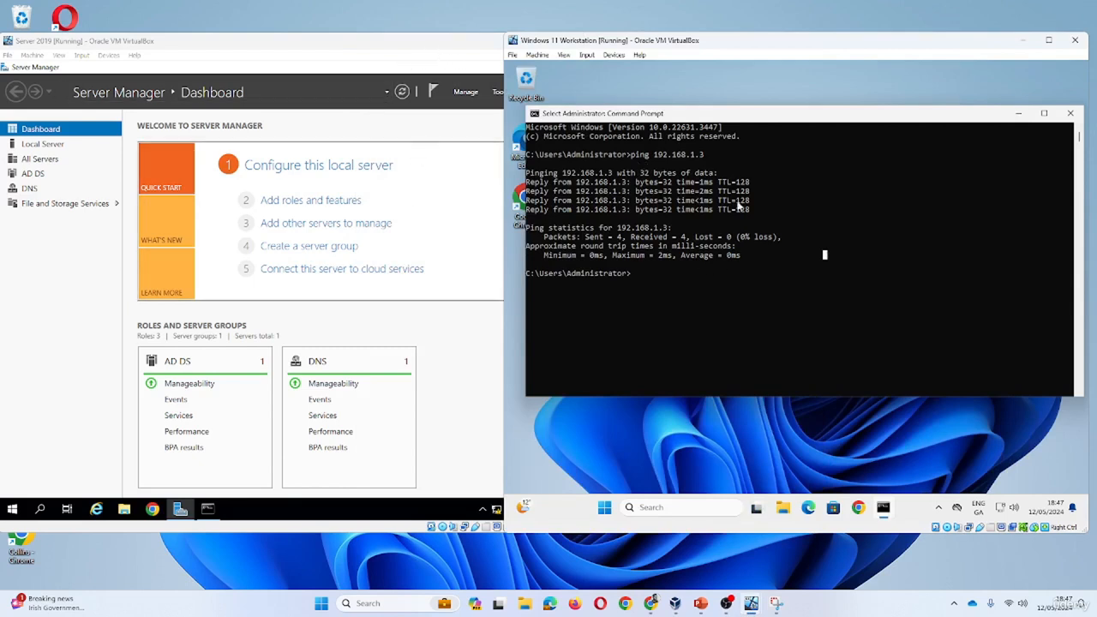
- Open the workstation's Computer Name/Domain Changes dialog through sysdm.cpl, showing workgroup WORKGROUP
{"action": "left_click", "coordinate": [1018, 120]}
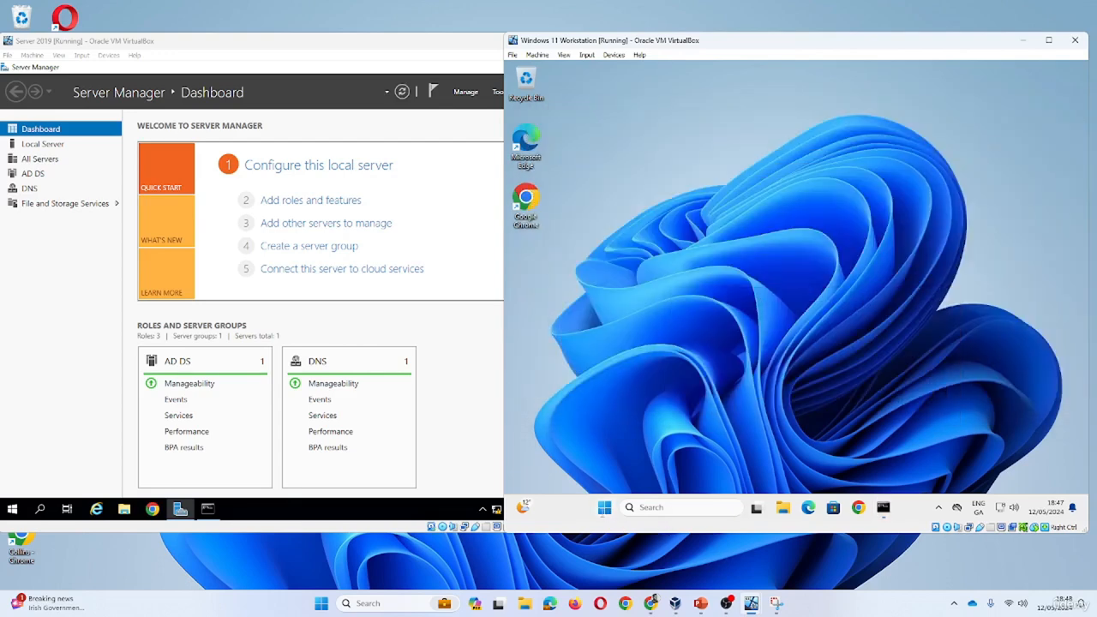
{"action": "key", "text": "super+r"}
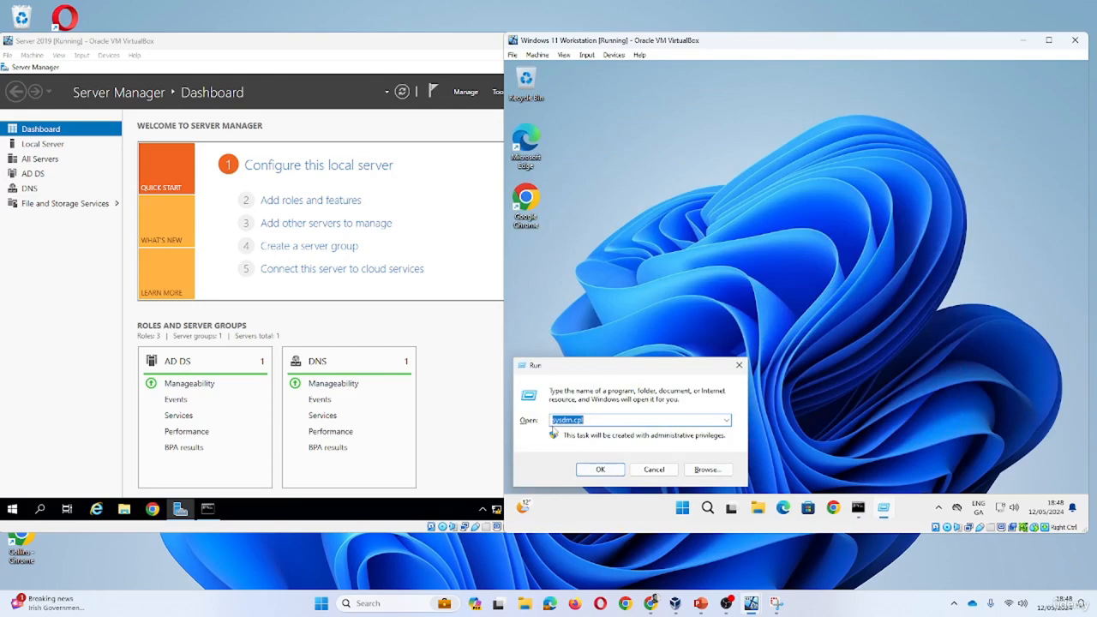
{"action": "left_click", "coordinate": [616, 472]}
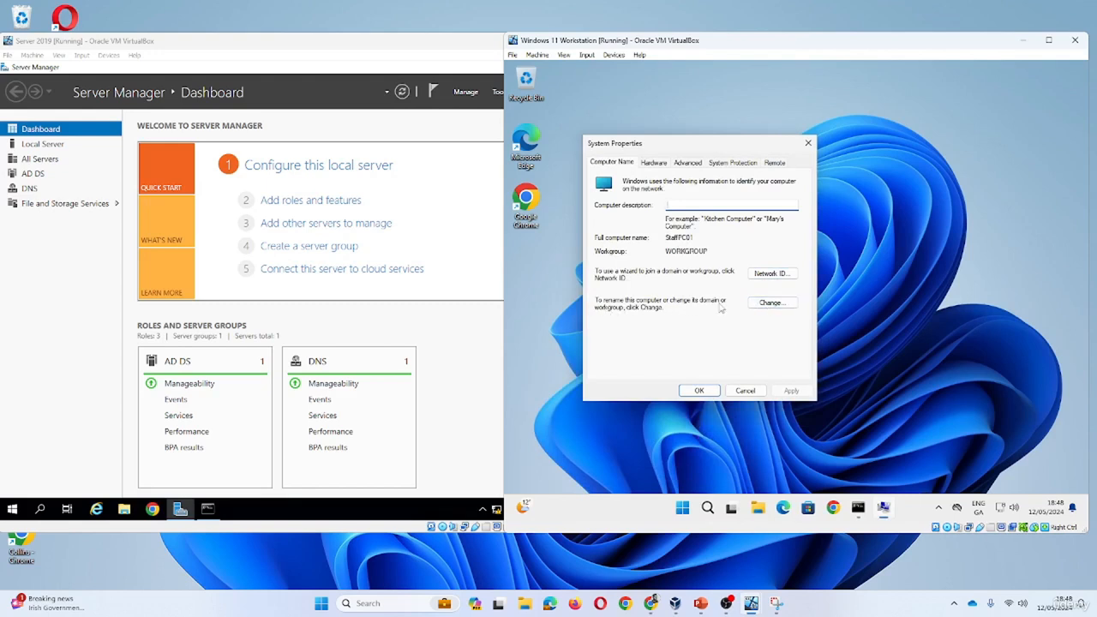
{"action": "left_click", "coordinate": [776, 308]}
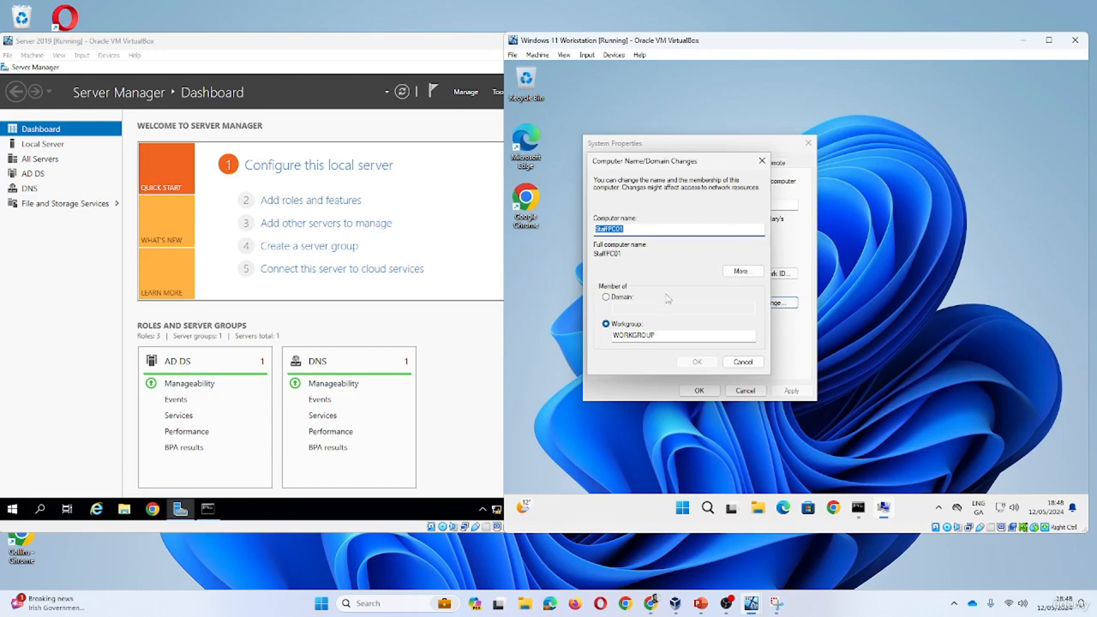
- Open the workstation Ethernet adapter's IPv4 Properties from Control Panel, showing static 192.168.1.2 and blank DNS
{"action": "left_click", "coordinate": [683, 507]}
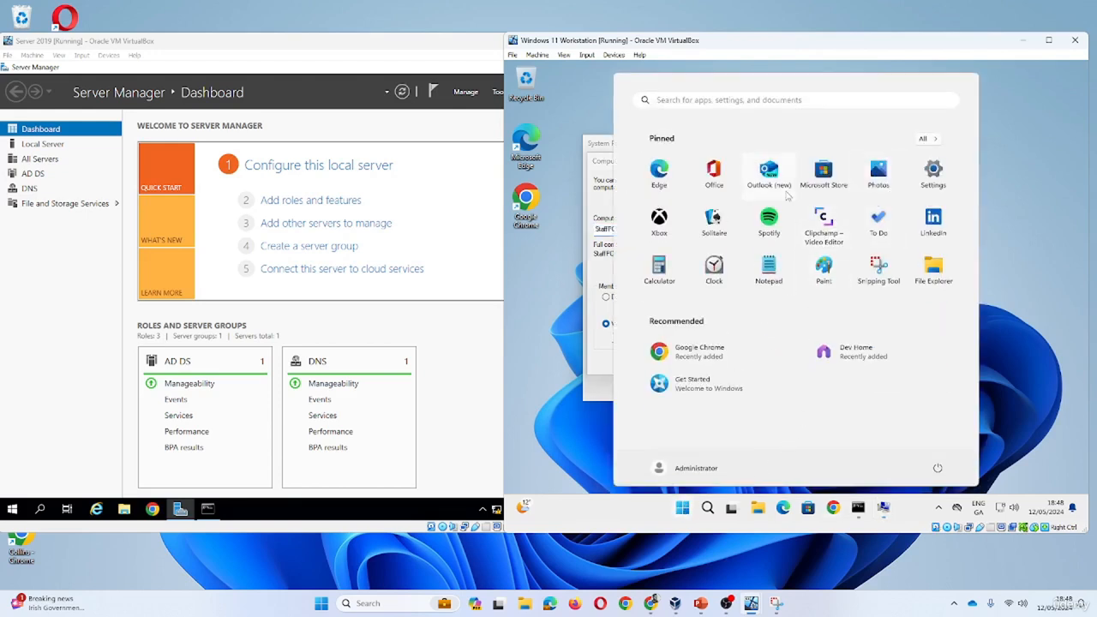
{"action": "type", "text": "con"}
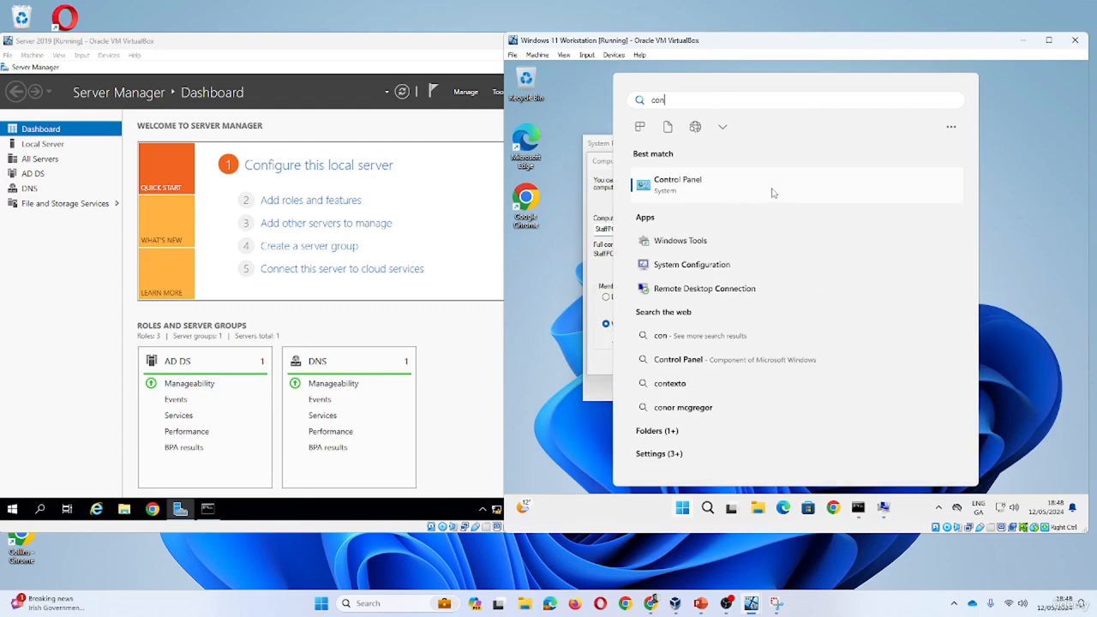
{"action": "left_click", "coordinate": [714, 181]}
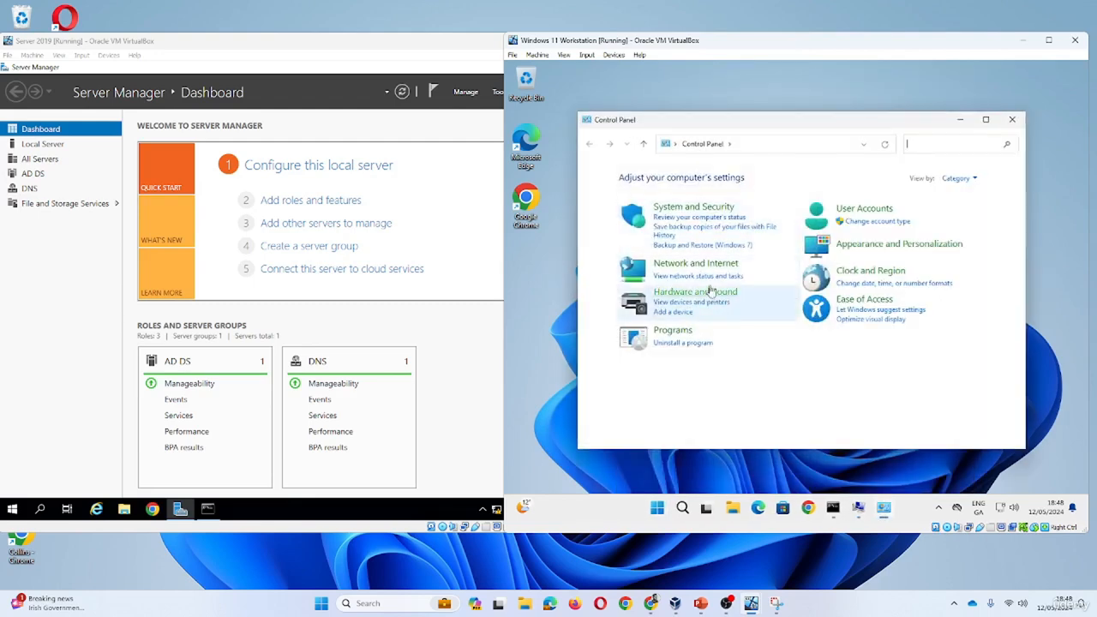
{"action": "left_click", "coordinate": [695, 266]}
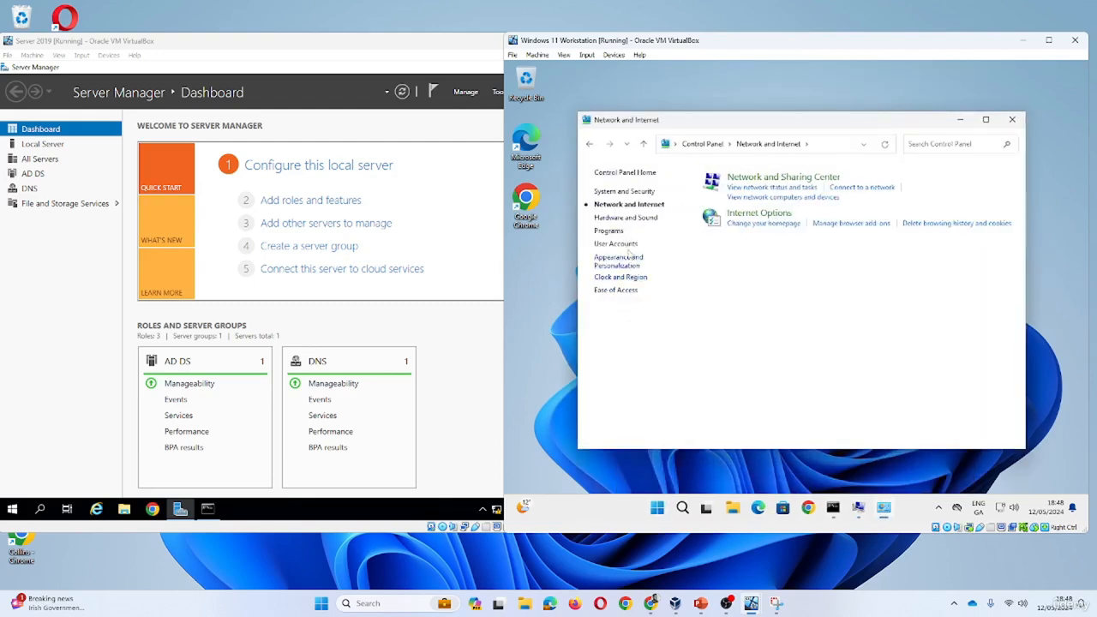
{"action": "left_click", "coordinate": [760, 178]}
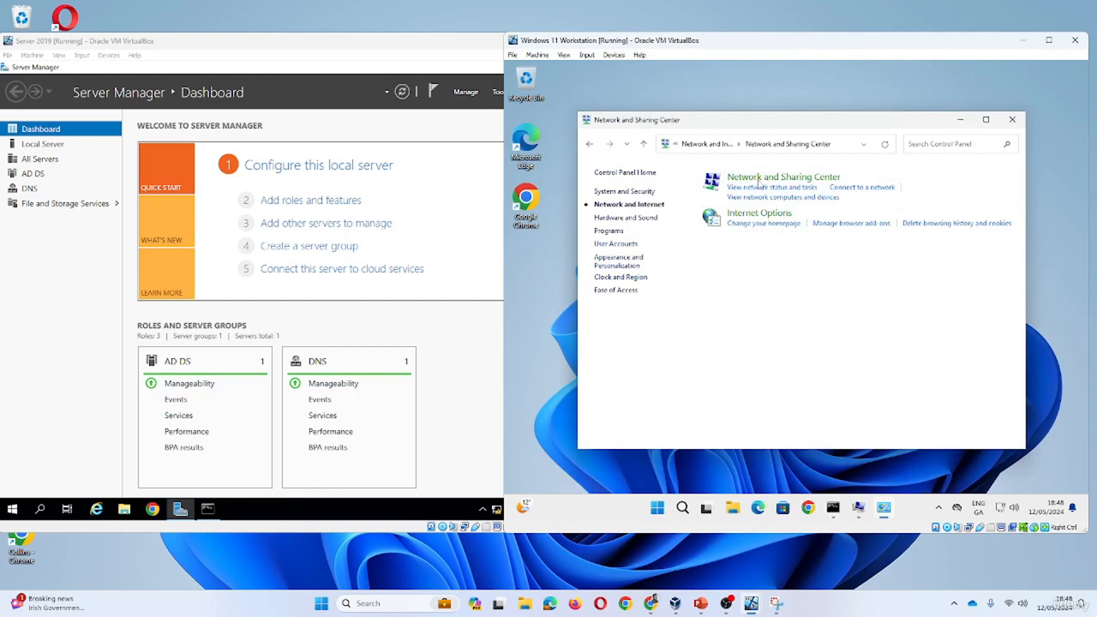
{"action": "left_click", "coordinate": [650, 196]}
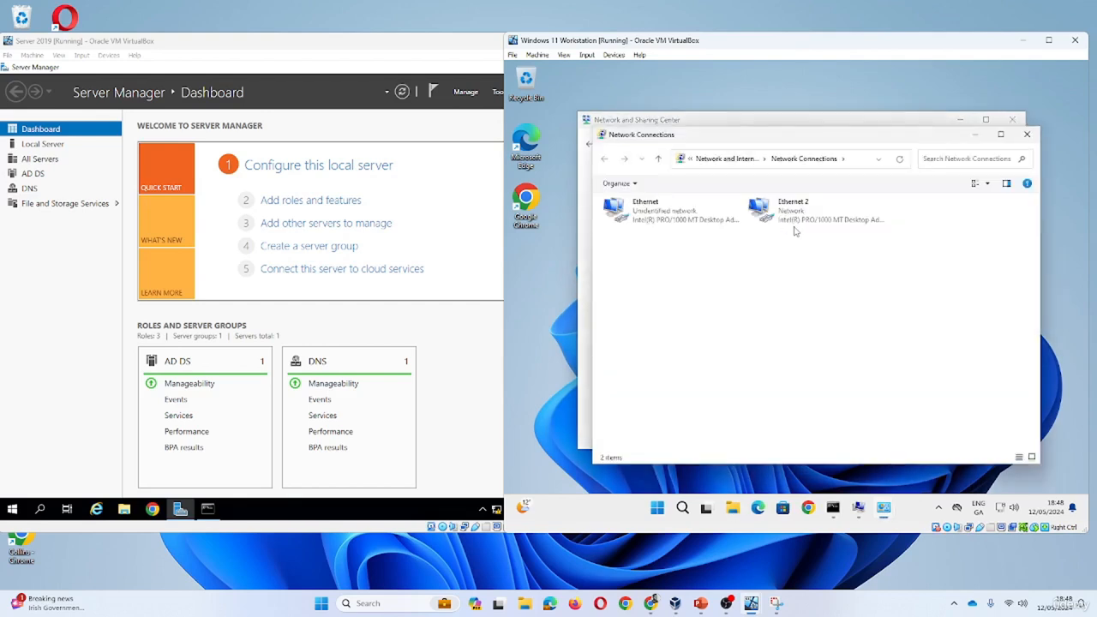
{"action": "left_click", "coordinate": [649, 221]}
{"action": "right_click", "coordinate": [649, 222]}
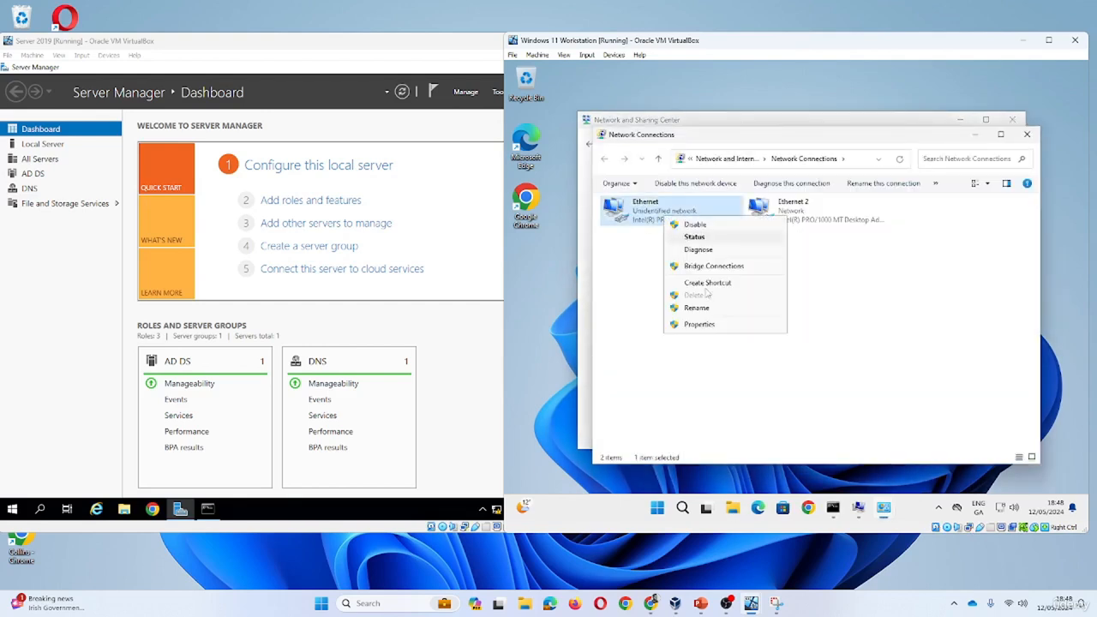
{"action": "left_click", "coordinate": [726, 329]}
{"action": "left_click", "coordinate": [742, 315]}
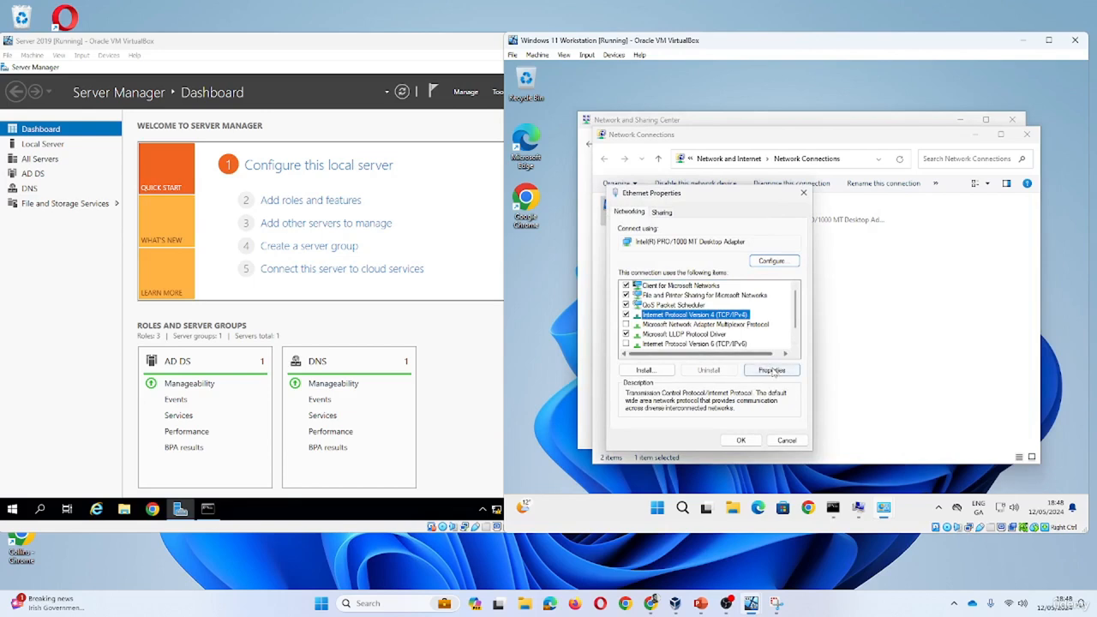
{"action": "left_click", "coordinate": [763, 369]}
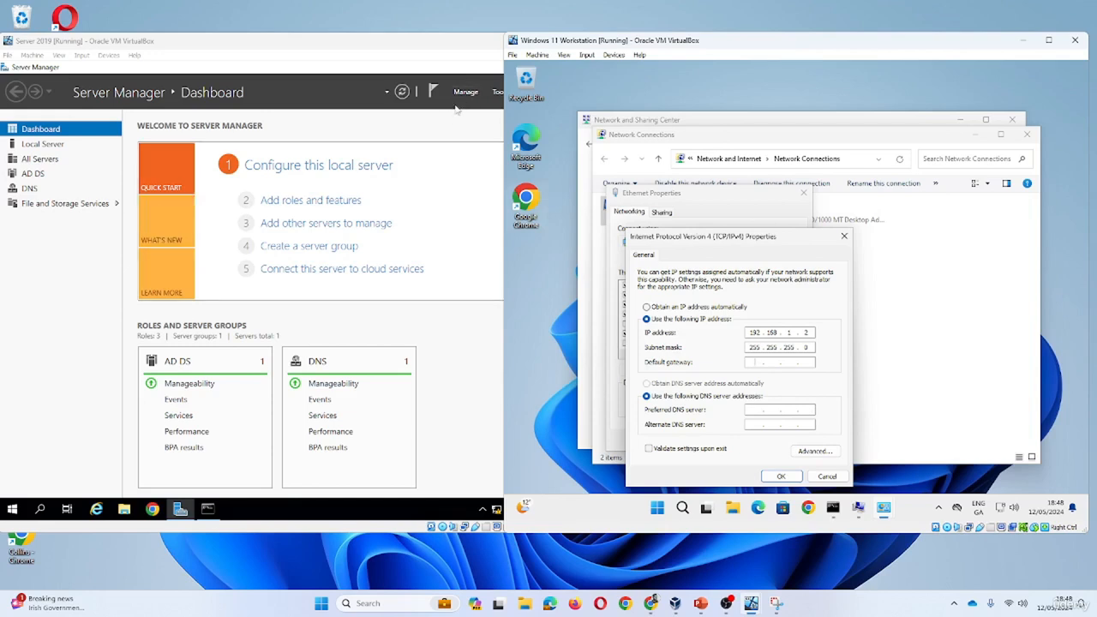
- Review the server Ethernet's IPv4 settings (192.168.1.3, DNS 127.0.0.1) from Local Server, then cancel both dialogs
{"action": "left_click", "coordinate": [34, 174]}
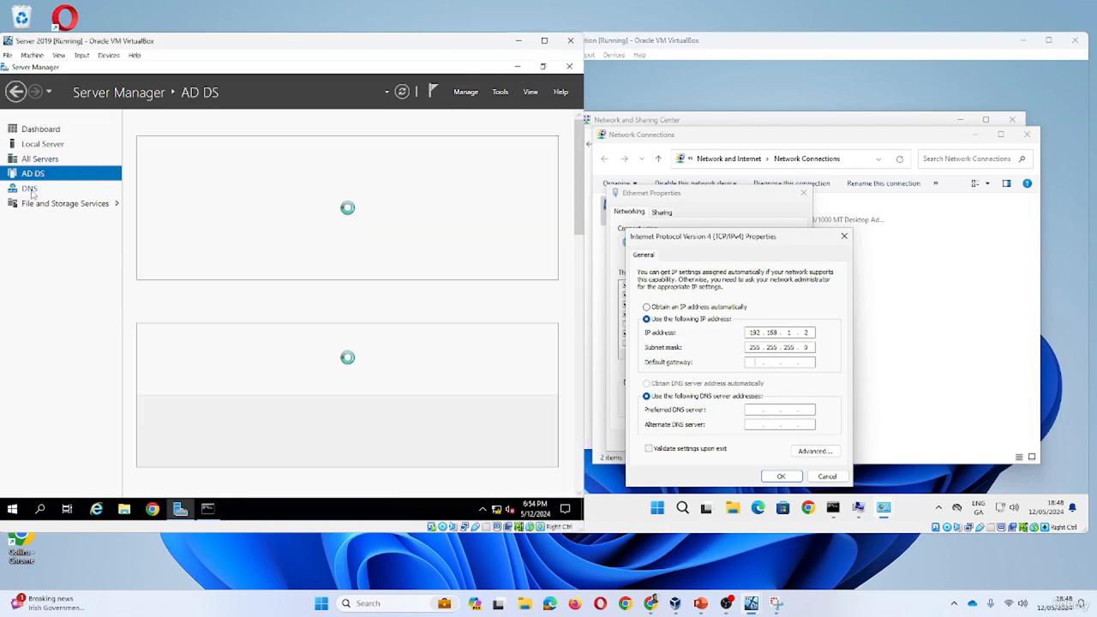
{"action": "left_click", "coordinate": [43, 145]}
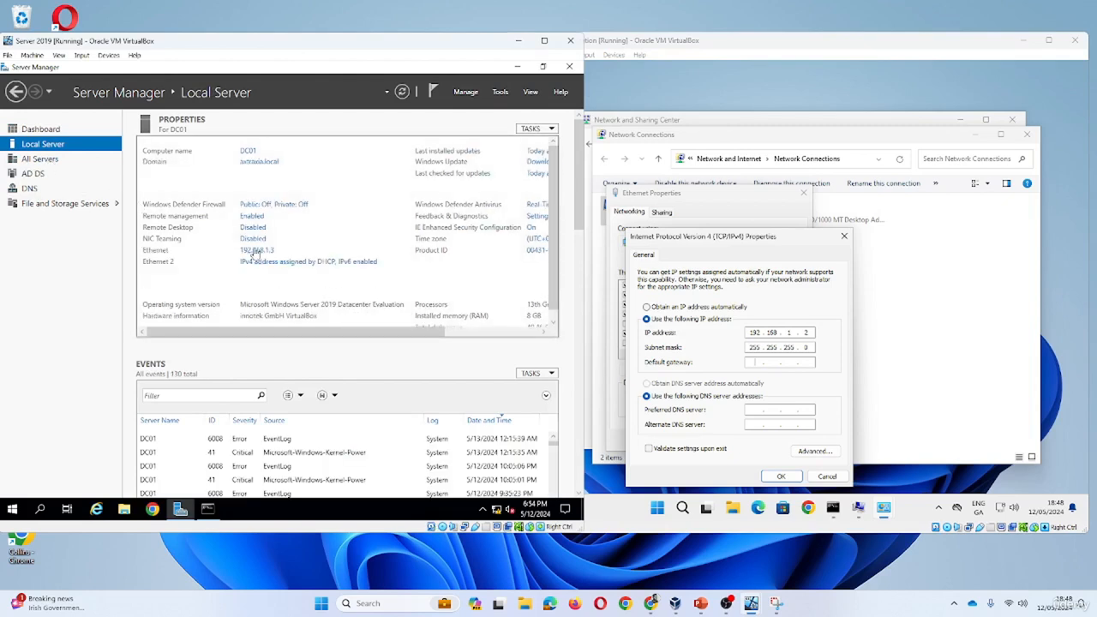
{"action": "left_click", "coordinate": [258, 251]}
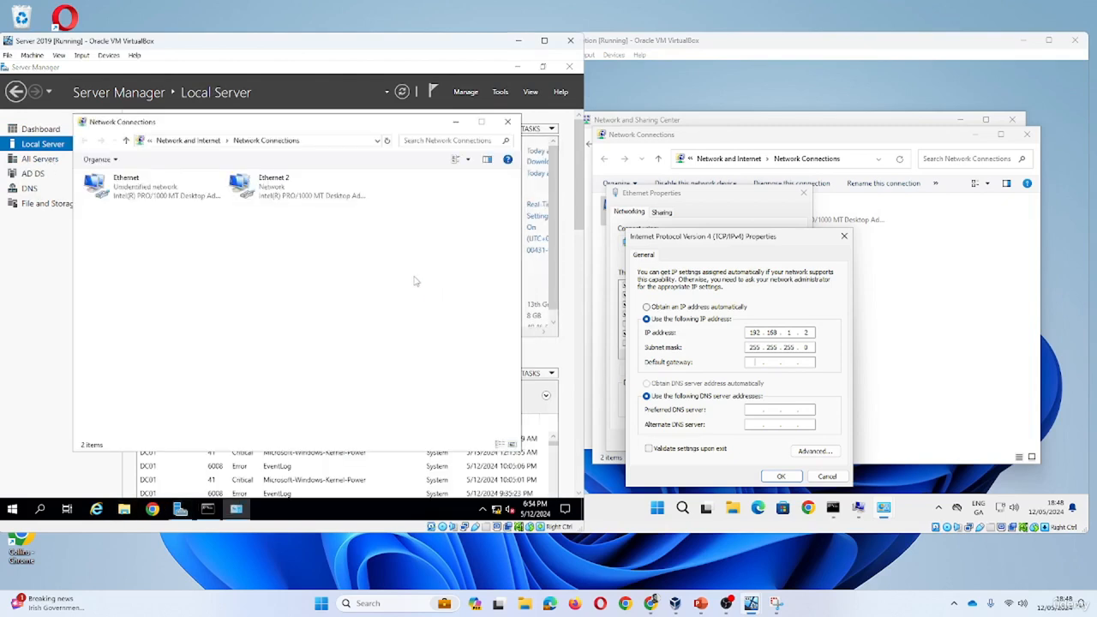
{"action": "left_click", "coordinate": [191, 203]}
{"action": "right_click", "coordinate": [161, 191]}
{"action": "left_click", "coordinate": [224, 299]}
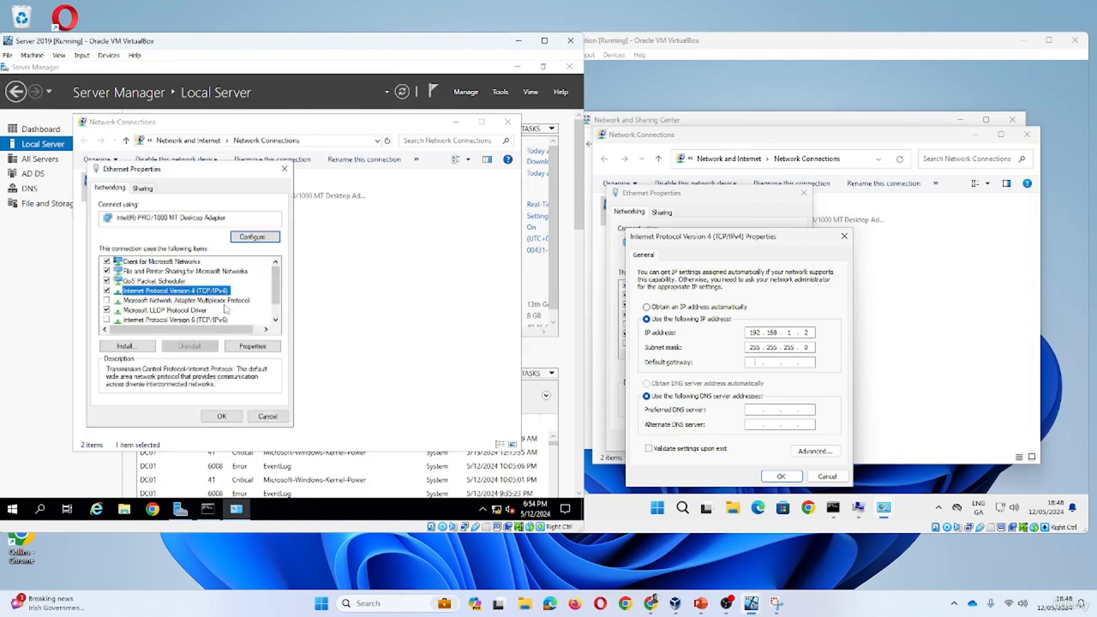
{"action": "left_click", "coordinate": [252, 347]}
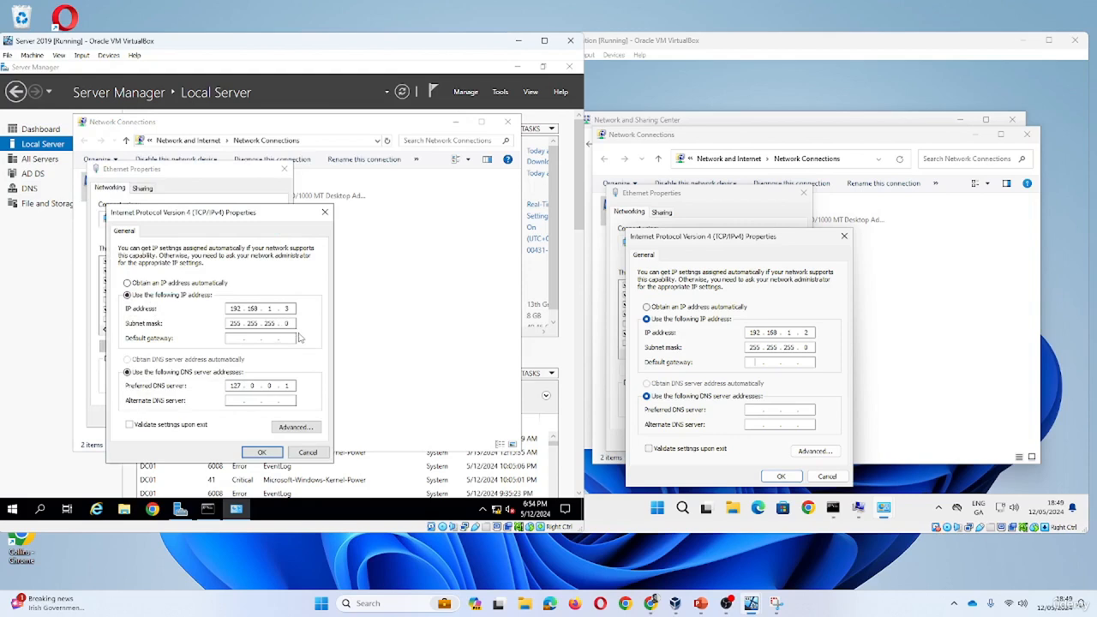
{"action": "left_click", "coordinate": [310, 454]}
{"action": "left_click", "coordinate": [268, 417]}
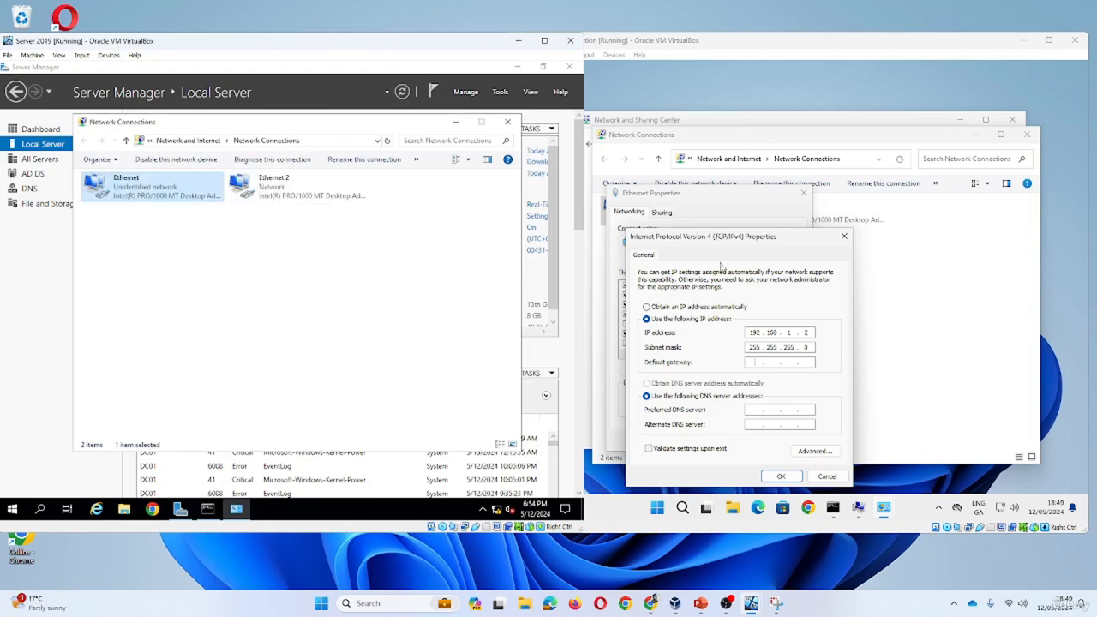
- Save gateway 192.168.1.254 and preferred DNS 192.168.1.3 on the workstation's Ethernet adapter
{"action": "left_click", "coordinate": [758, 368]}
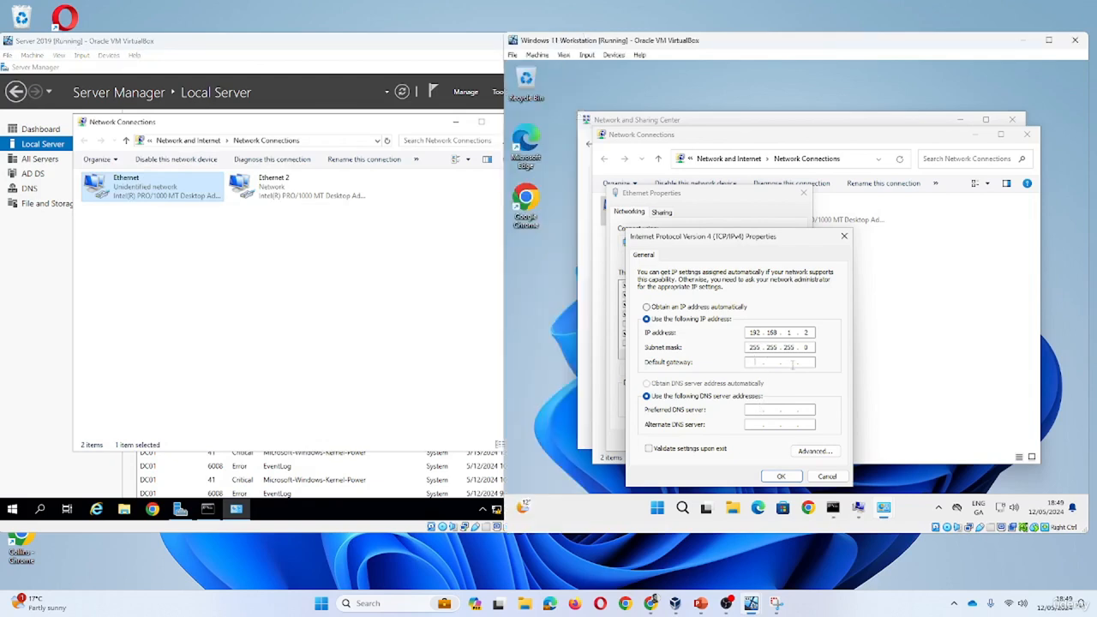
{"action": "type", "text": "192 . 168 . 1 . 254"}
{"action": "left_click", "coordinate": [757, 410]}
{"action": "type", "text": "19"}
{"action": "type", "text": "254"}
{"action": "left_click", "coordinate": [776, 604]}
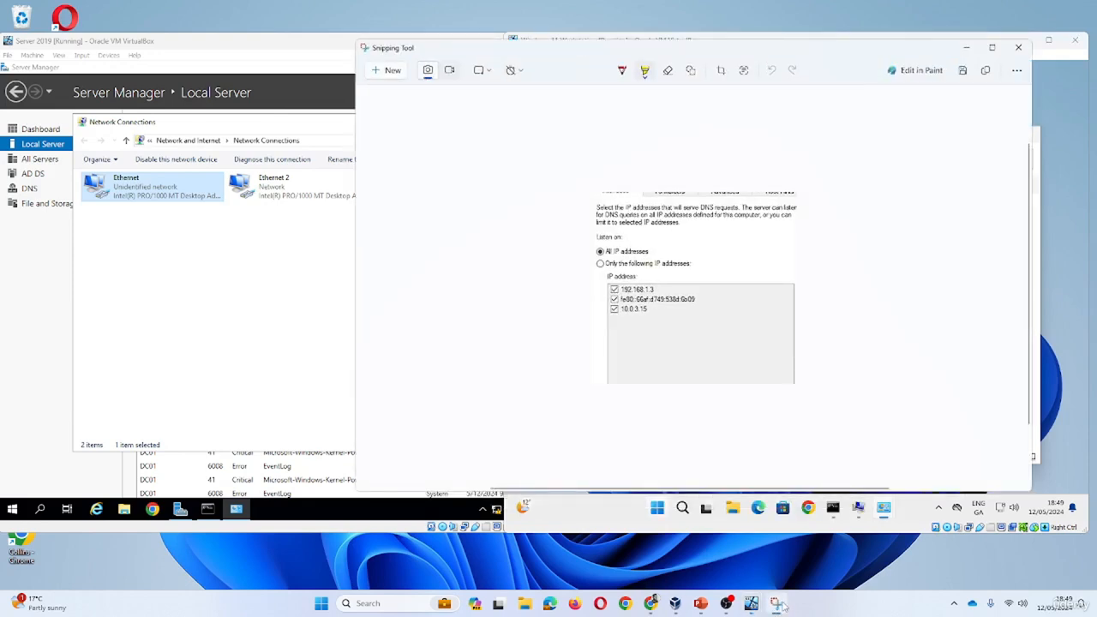
{"action": "left_click", "coordinate": [776, 604]}
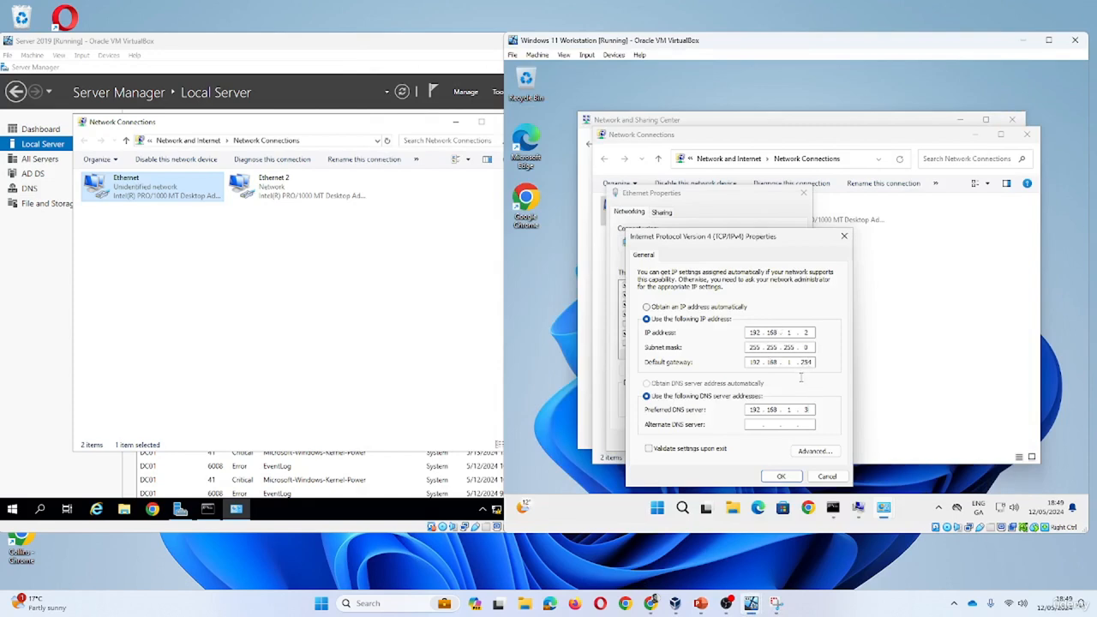
{"action": "left_click", "coordinate": [781, 476]}
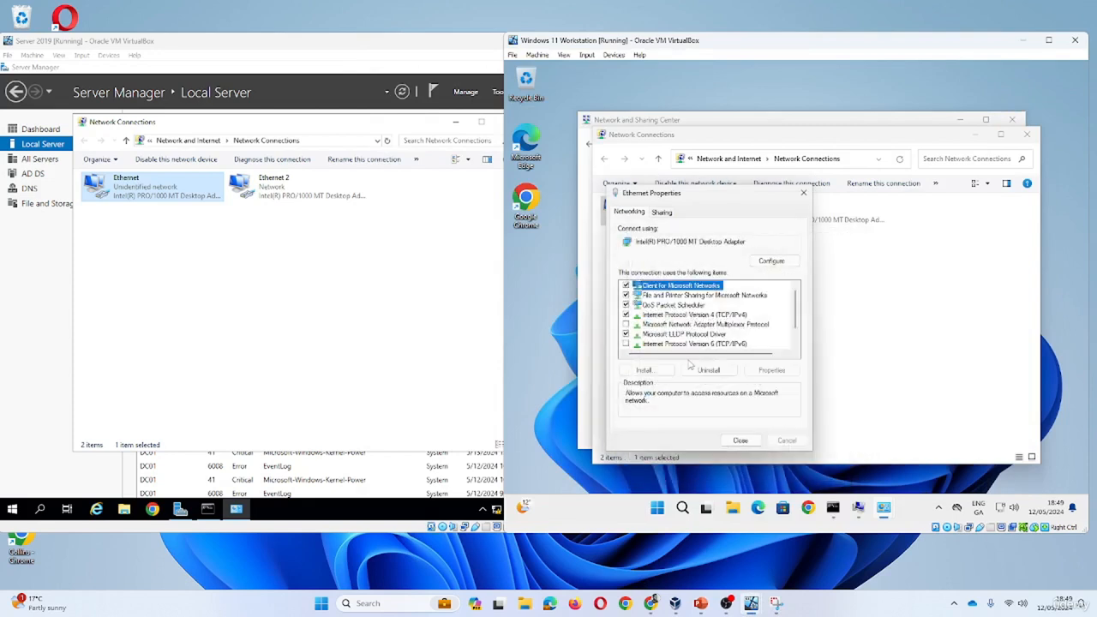
{"action": "left_click", "coordinate": [741, 440]}
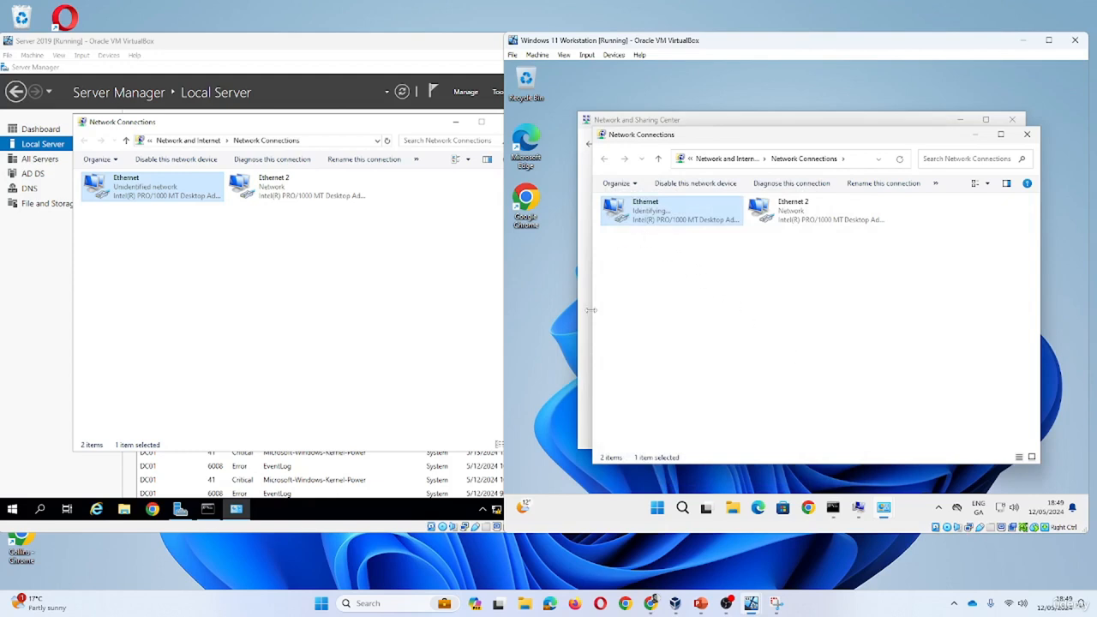
- Enter 192.168.1.254 as the default gateway in the server Ethernet's IPv4 Properties and save
{"action": "left_click", "coordinate": [169, 199]}
{"action": "right_click", "coordinate": [170, 199]}
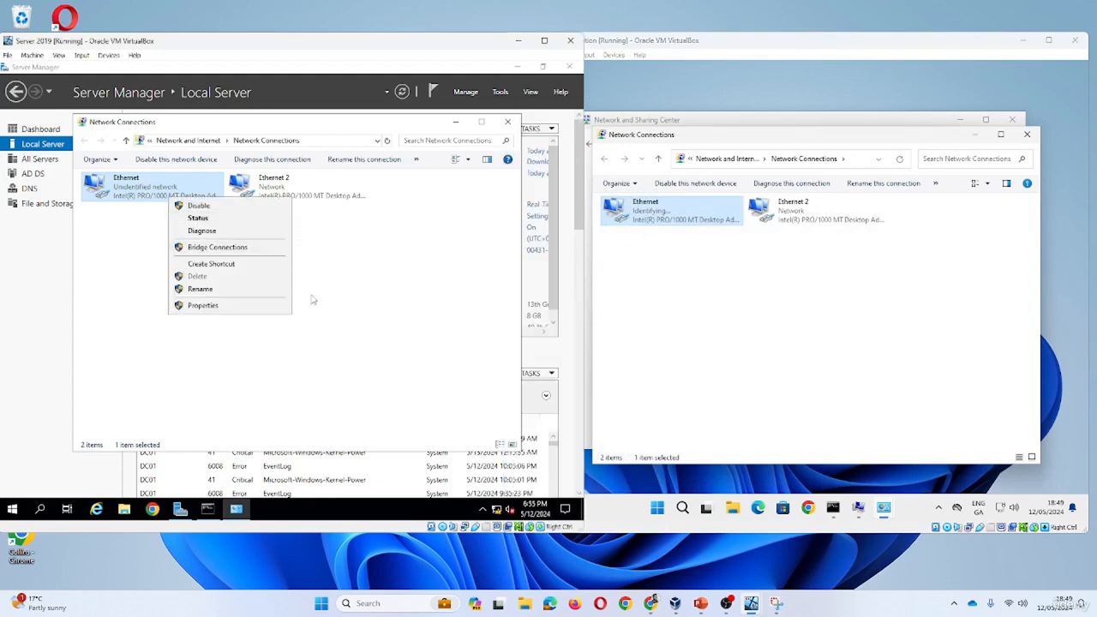
{"action": "left_click", "coordinate": [277, 305]}
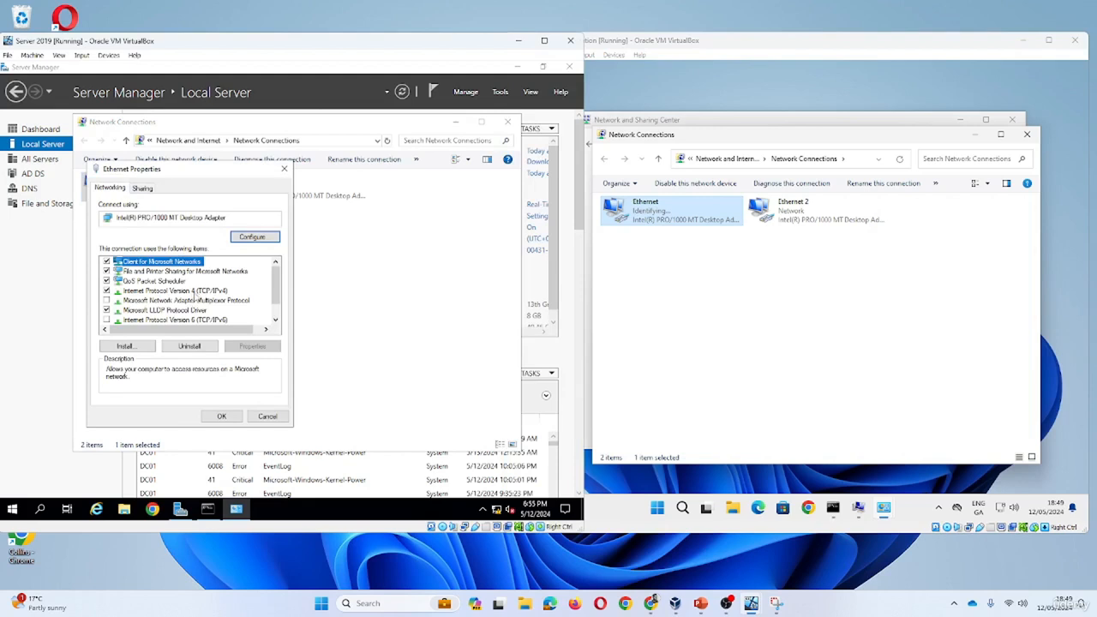
{"action": "left_click", "coordinate": [197, 291]}
{"action": "left_click", "coordinate": [248, 347]}
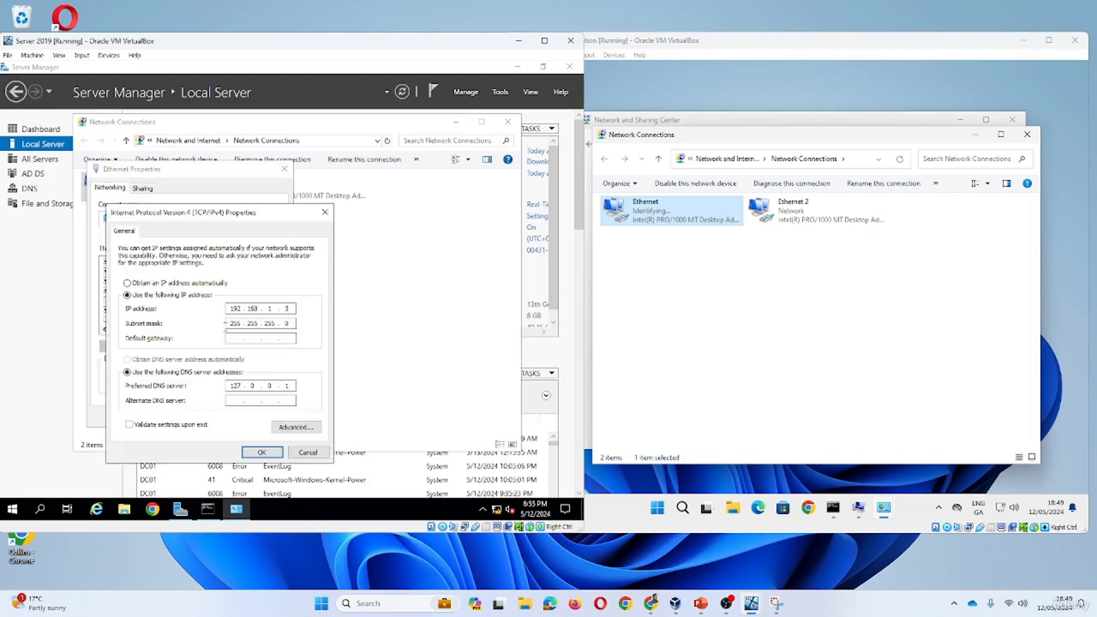
{"action": "left_click", "coordinate": [232, 340]}
{"action": "type", "text": "192.168.1.254"}
{"action": "left_click", "coordinate": [262, 452]}
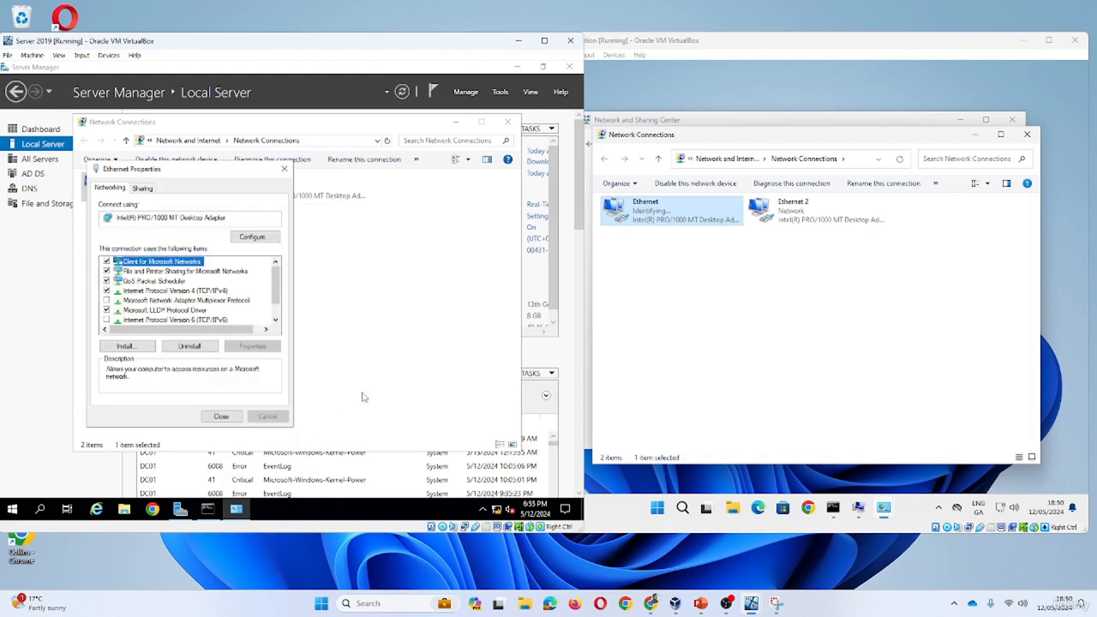
{"action": "left_click", "coordinate": [222, 420]}
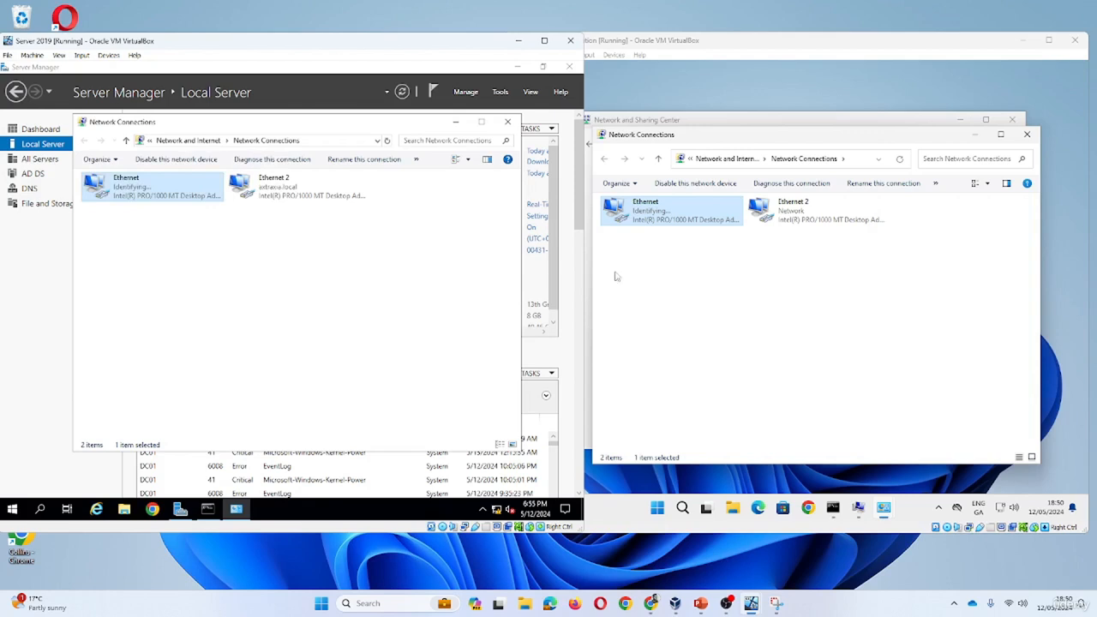
- Refresh the server's Network Connections so Ethernet shows the domain network
{"action": "left_click", "coordinate": [694, 273]}
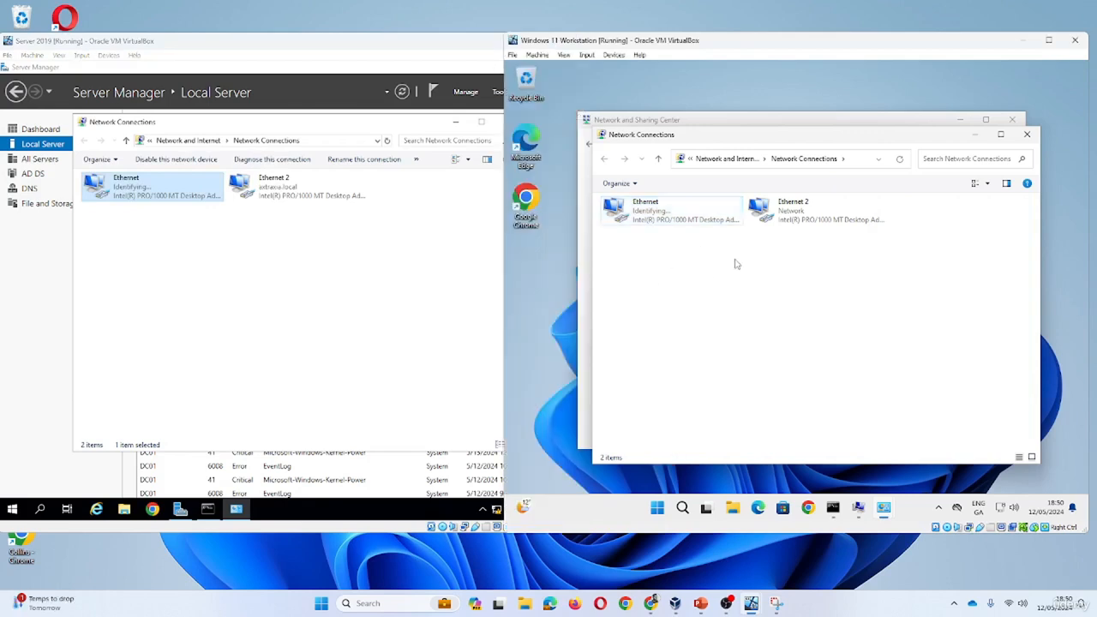
{"action": "right_click", "coordinate": [696, 255]}
{"action": "left_click", "coordinate": [703, 299]}
- Recheck the workstation Ethernet's IPv4 gateway and DNS values and keep them
{"action": "left_click", "coordinate": [413, 272]}
{"action": "left_click", "coordinate": [738, 296]}
{"action": "right_click", "coordinate": [696, 224]}
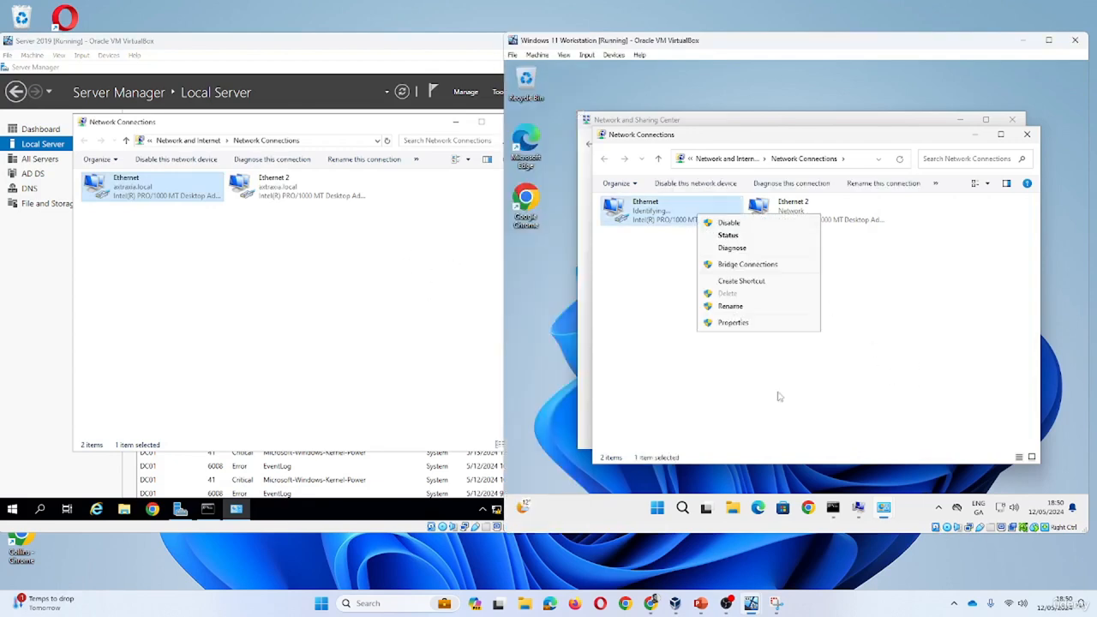
{"action": "left_click", "coordinate": [765, 328]}
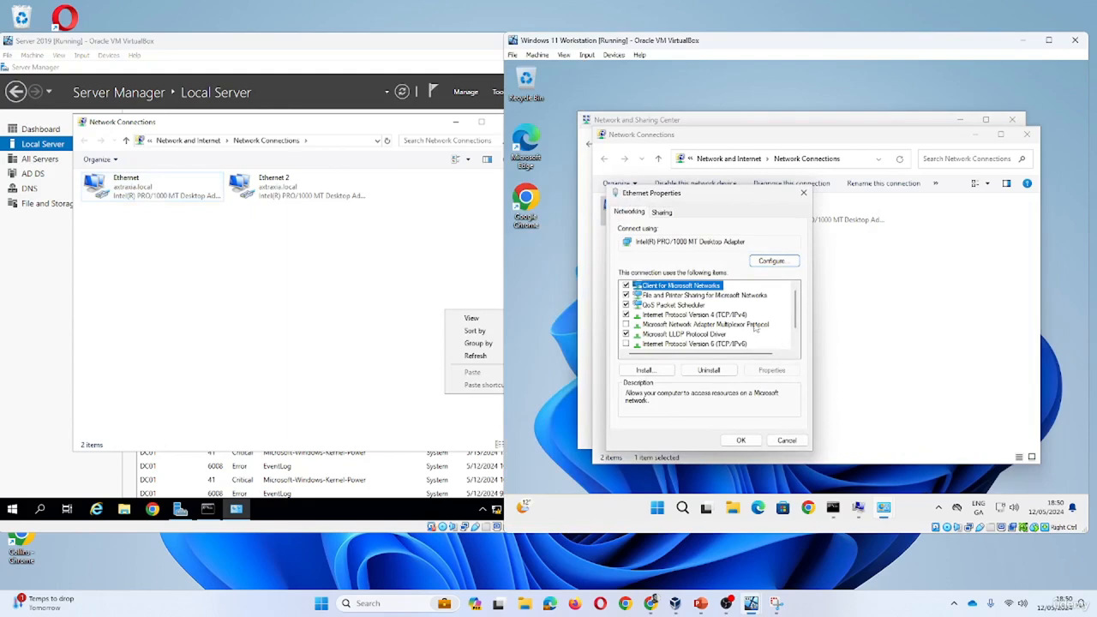
{"action": "left_click", "coordinate": [744, 316]}
{"action": "left_click", "coordinate": [771, 370]}
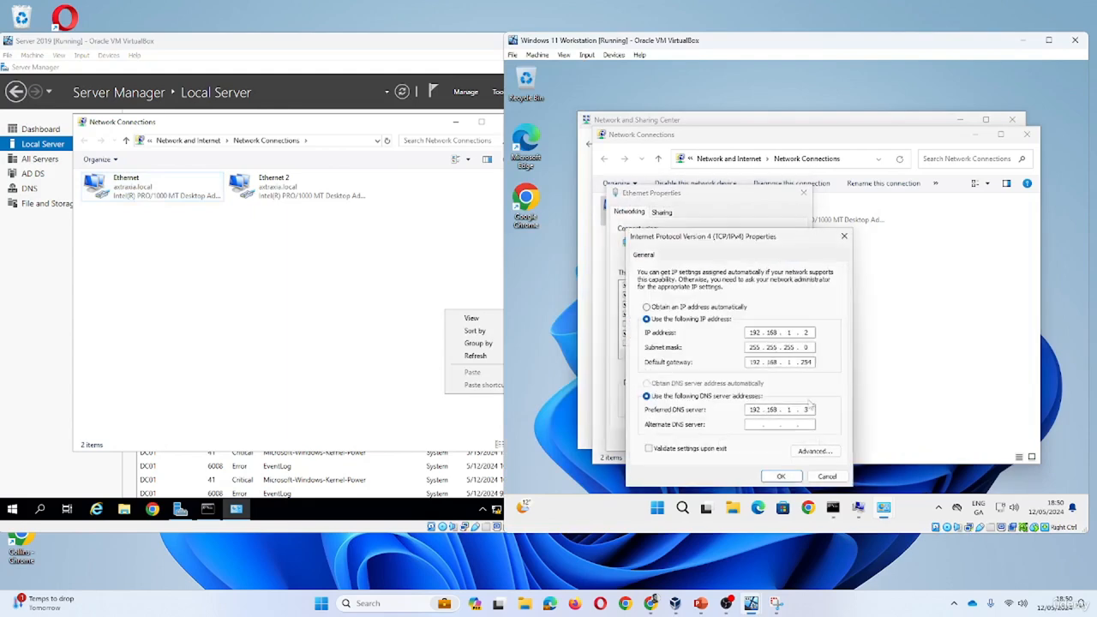
{"action": "left_click", "coordinate": [781, 476]}
- Set StaffPC01's membership to domain axtraxia.local and confirm, reaching the join-credentials prompt
{"action": "left_click", "coordinate": [740, 441]}
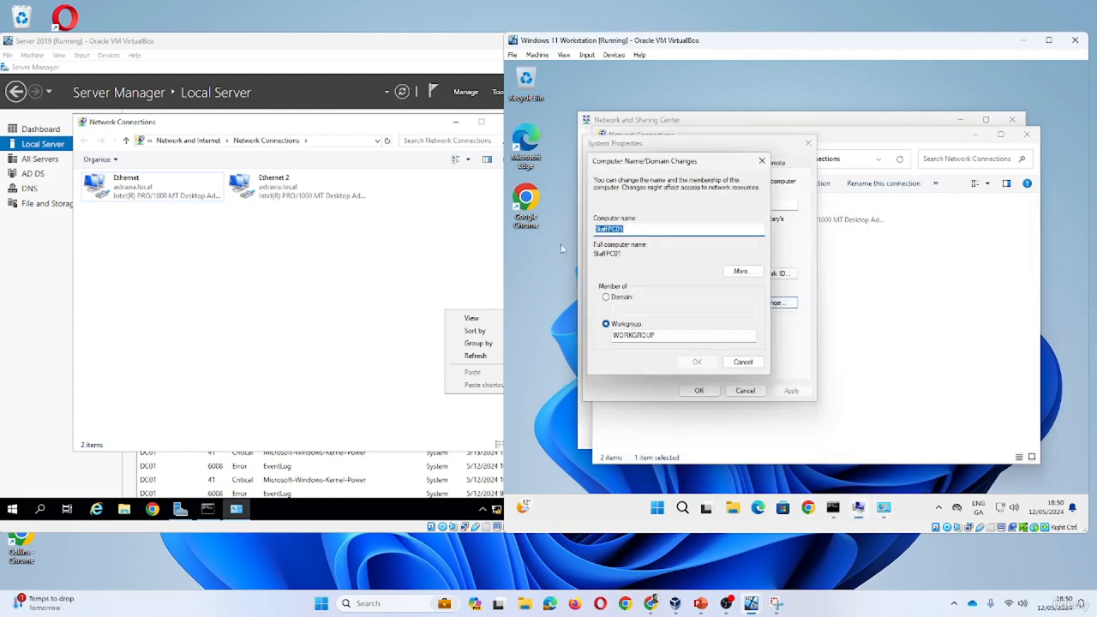
{"action": "left_click", "coordinate": [622, 297]}
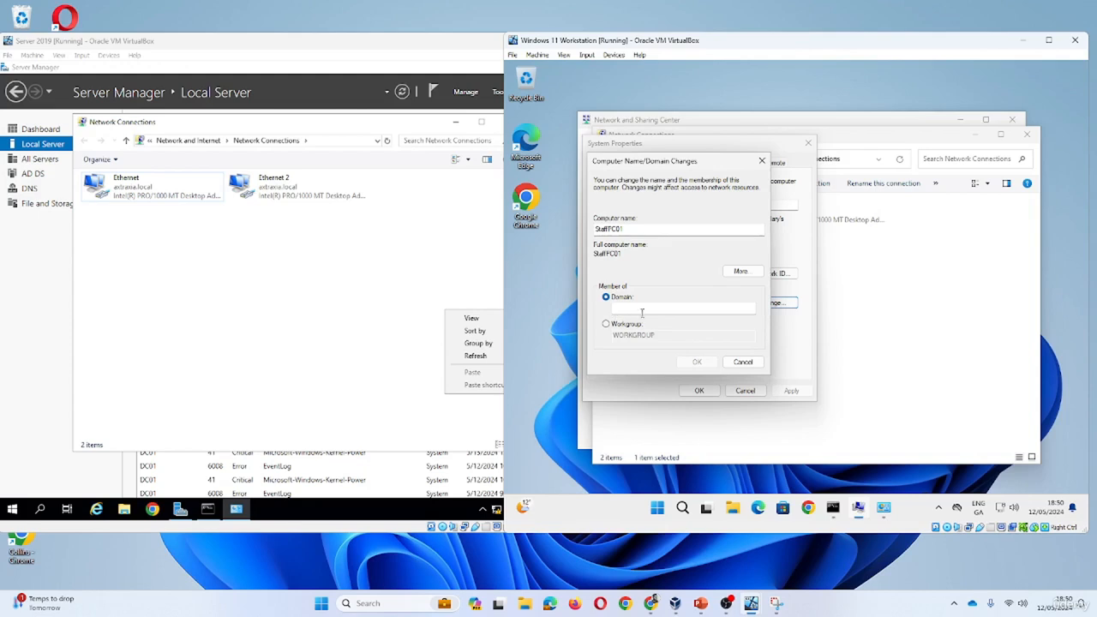
{"action": "left_click", "coordinate": [647, 311]}
{"action": "type", "text": "ax"}
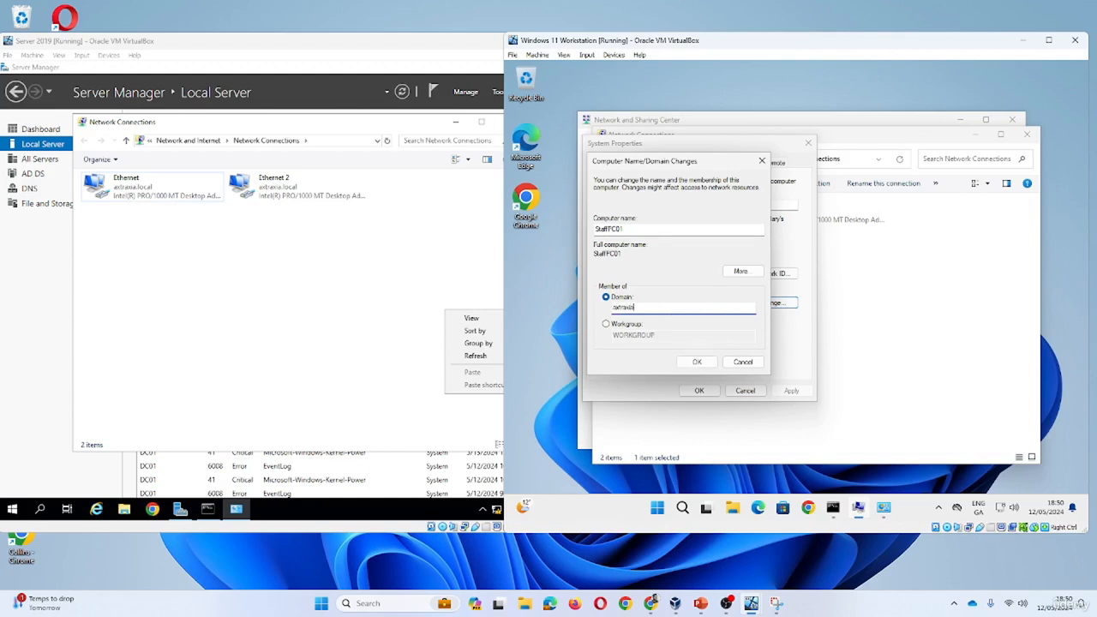
{"action": "type", "text": "traxia.local"}
{"action": "left_click", "coordinate": [706, 362]}
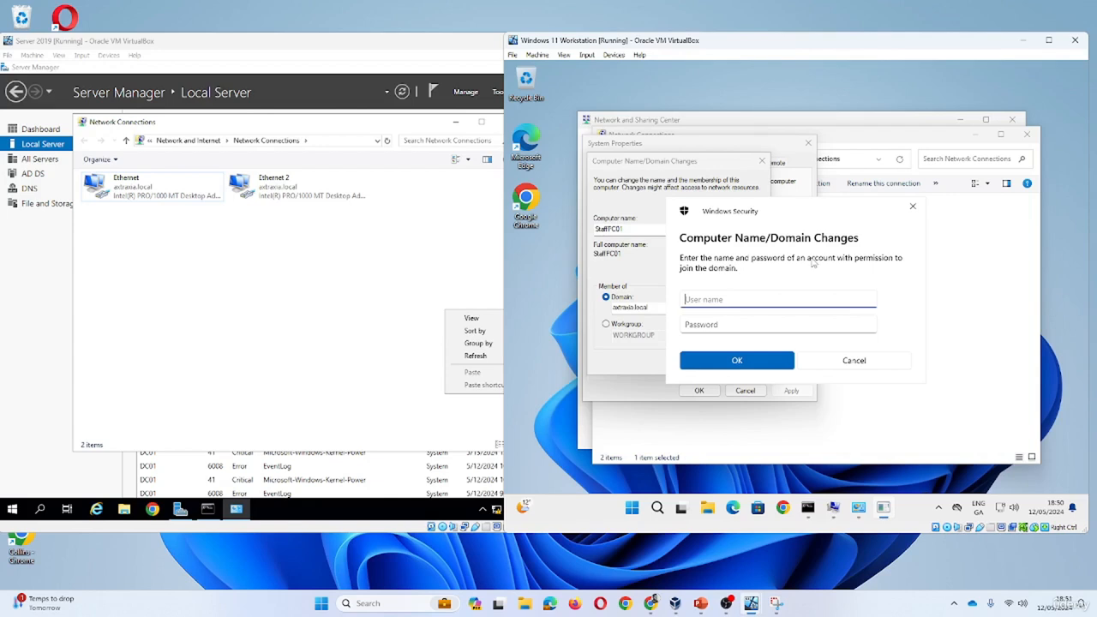
- Authorize the domain join with the 'administrator' user name and the administrator password
{"action": "type", "text": "administrator"}
{"action": "key", "text": "Tab"}
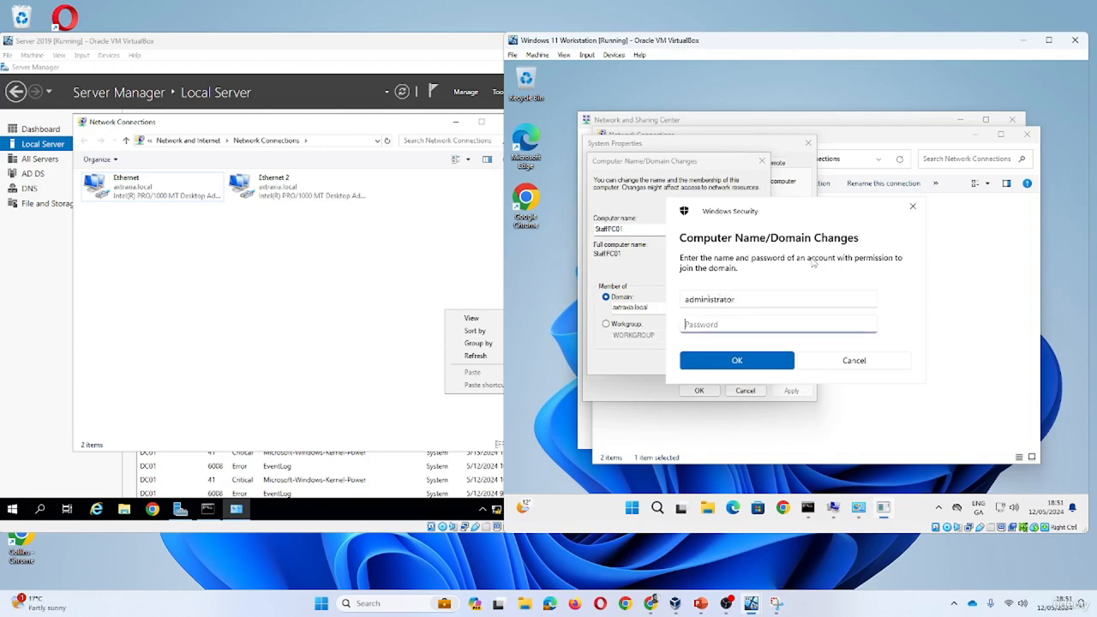
{"action": "type", "text": "Pa$$w0rd"}
{"action": "left_click", "coordinate": [720, 360]}
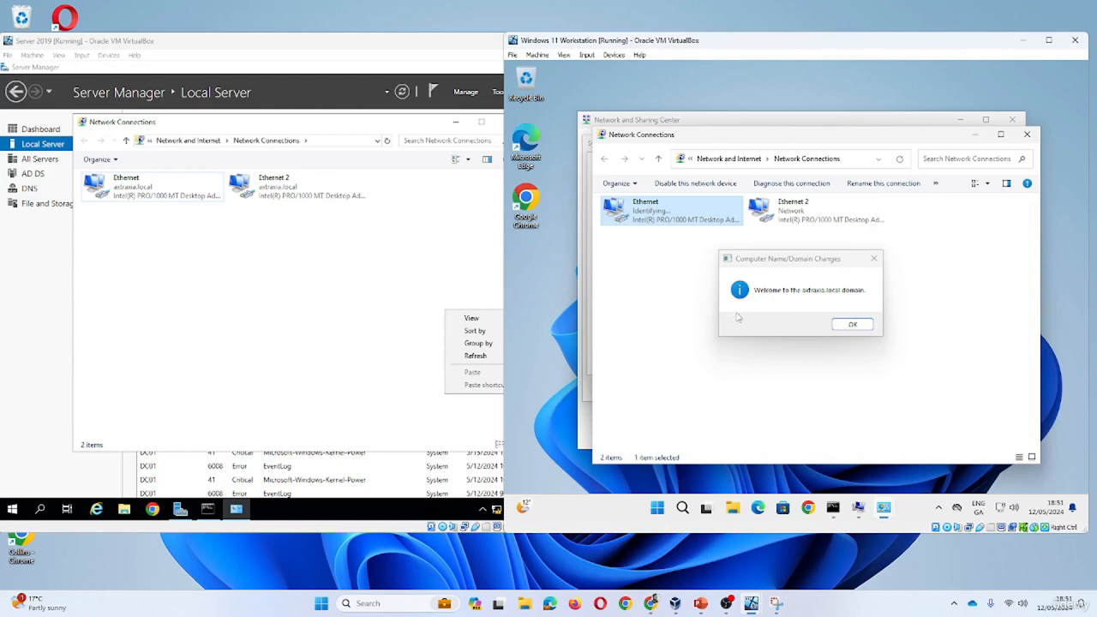
- Acknowledge the welcome and restart notices, close System Properties, and restart the workstation now
{"action": "left_click", "coordinate": [858, 328]}
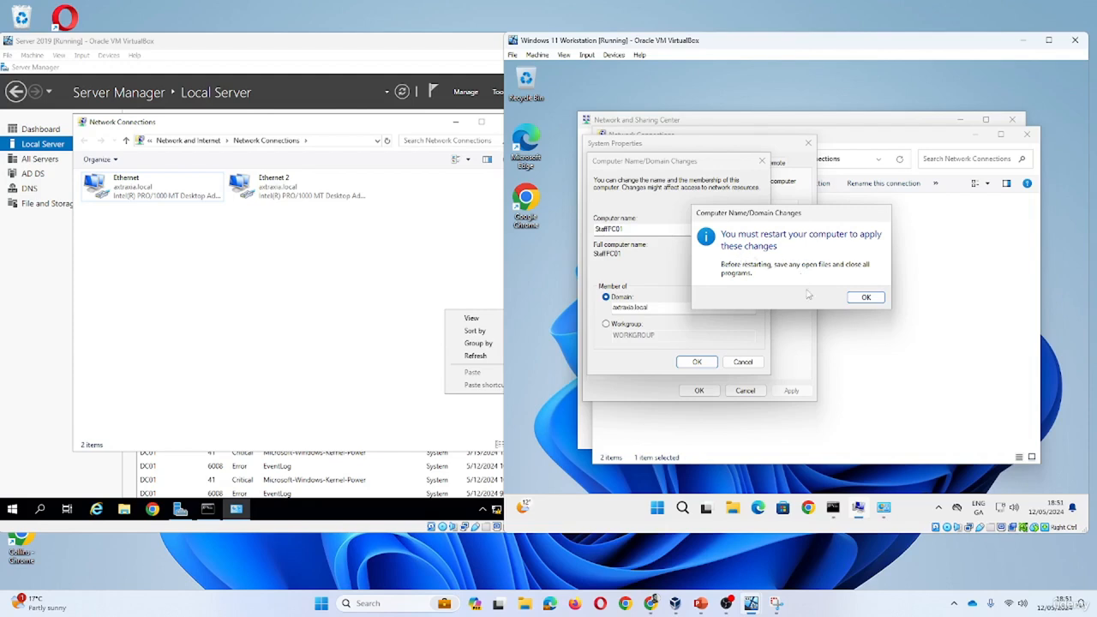
{"action": "left_click", "coordinate": [863, 300]}
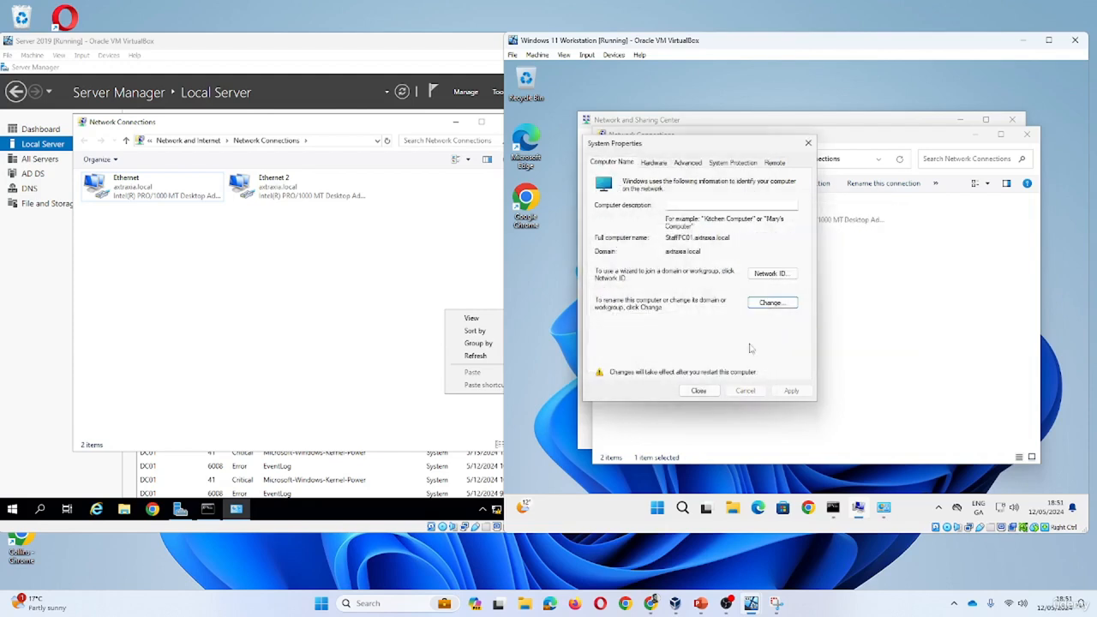
{"action": "left_click", "coordinate": [700, 392]}
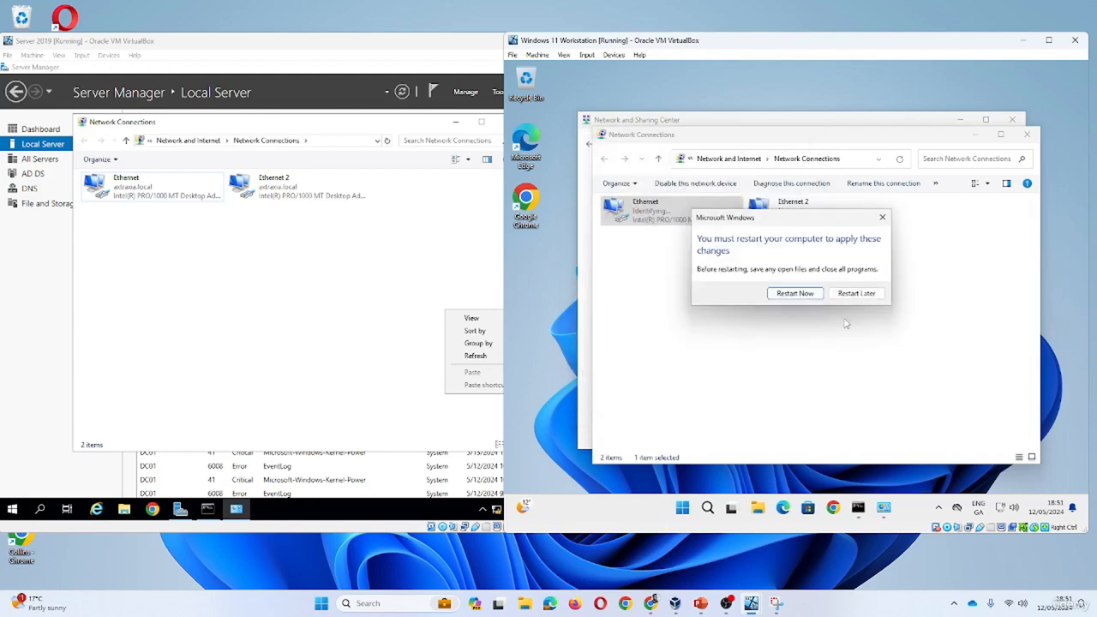
{"action": "left_click", "coordinate": [797, 294]}
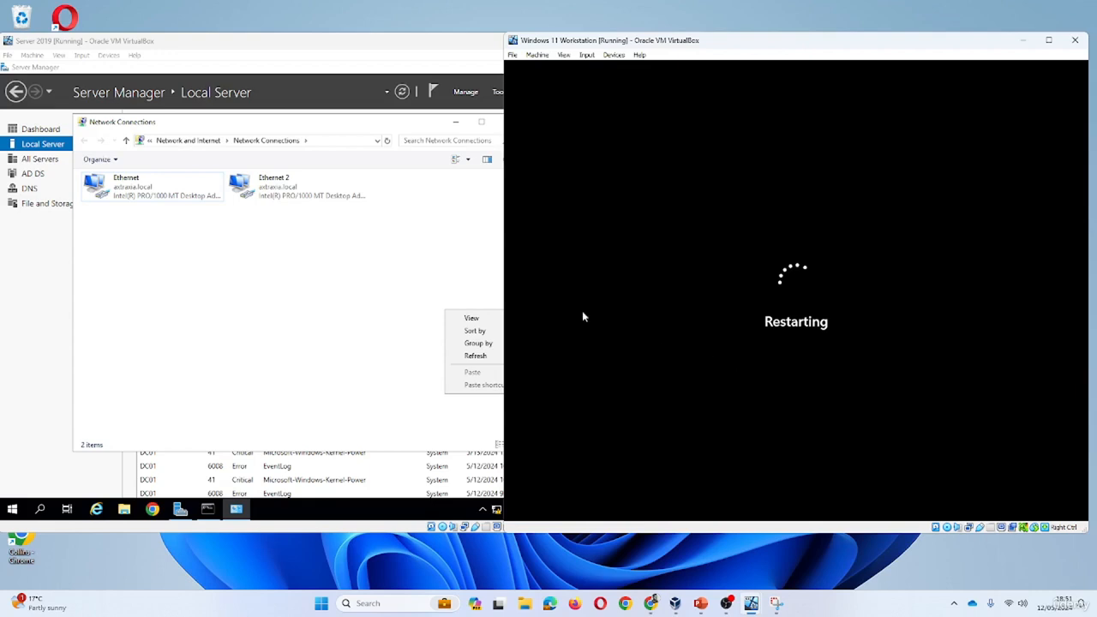
- Wait for the Windows 11 workstation to reboot to its lock screen
{"action": "key", "text": "Num_Lock"}
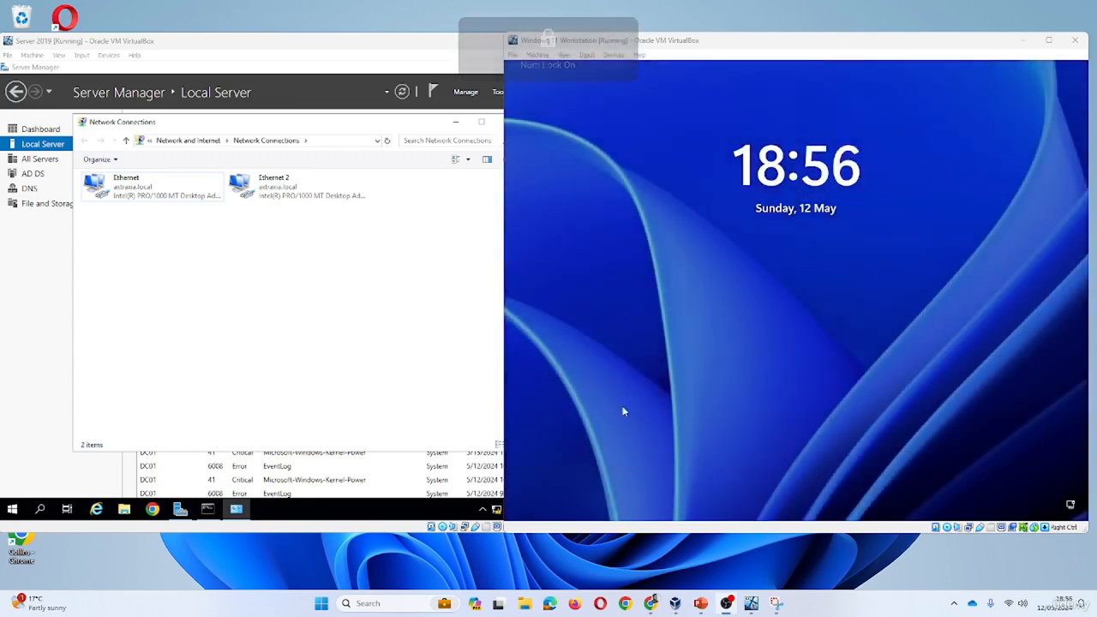
- Sign in to the workstation from the lock screen with the Administrator password
{"action": "left_click", "coordinate": [743, 336]}
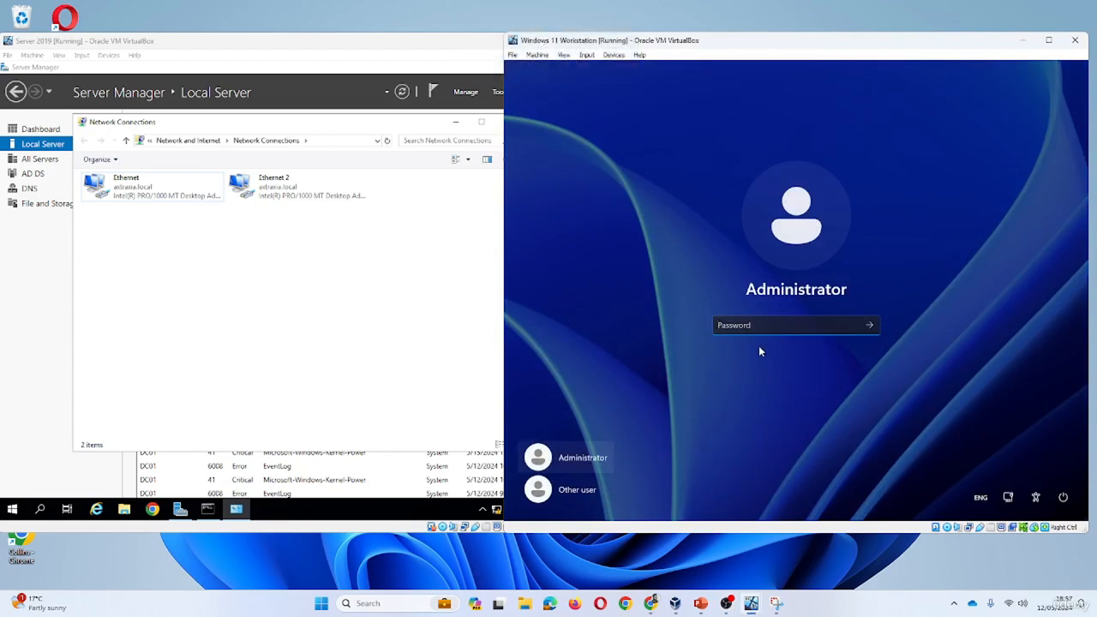
{"action": "type", "text": "Pa$$w0"}
{"action": "key", "text": "Return"}
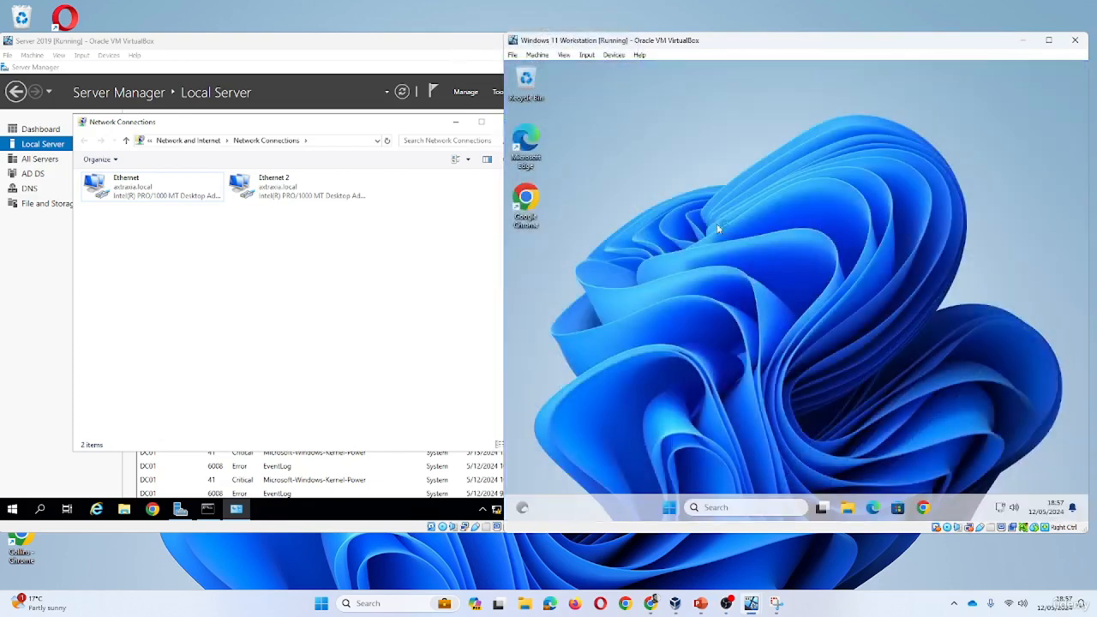
- Launch sysdm.cpl from the Run prompt to confirm StaffPC01.axtraxia.local in axtraxia.local
{"action": "left_click", "coordinate": [666, 508]}
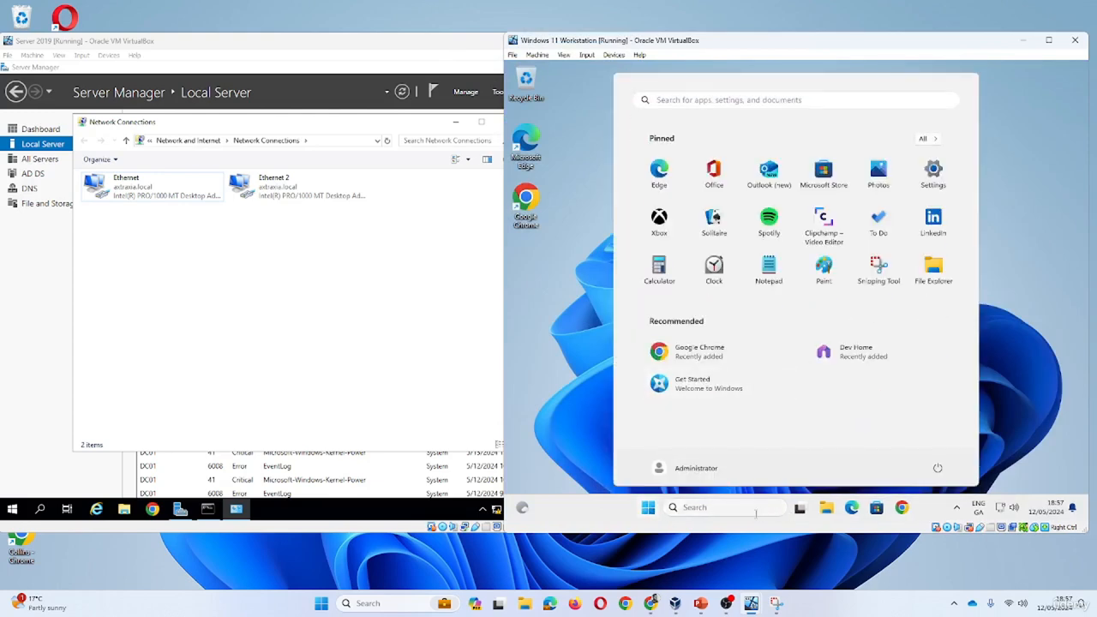
{"action": "left_click", "coordinate": [755, 510]}
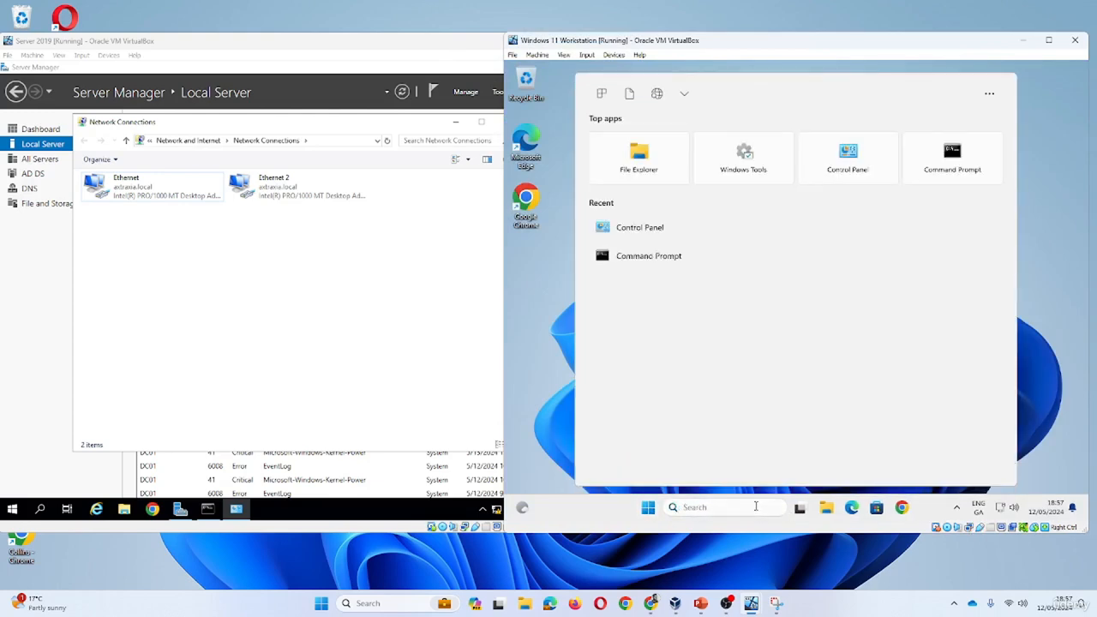
{"action": "key", "text": "super+r"}
{"action": "key", "text": "Return"}
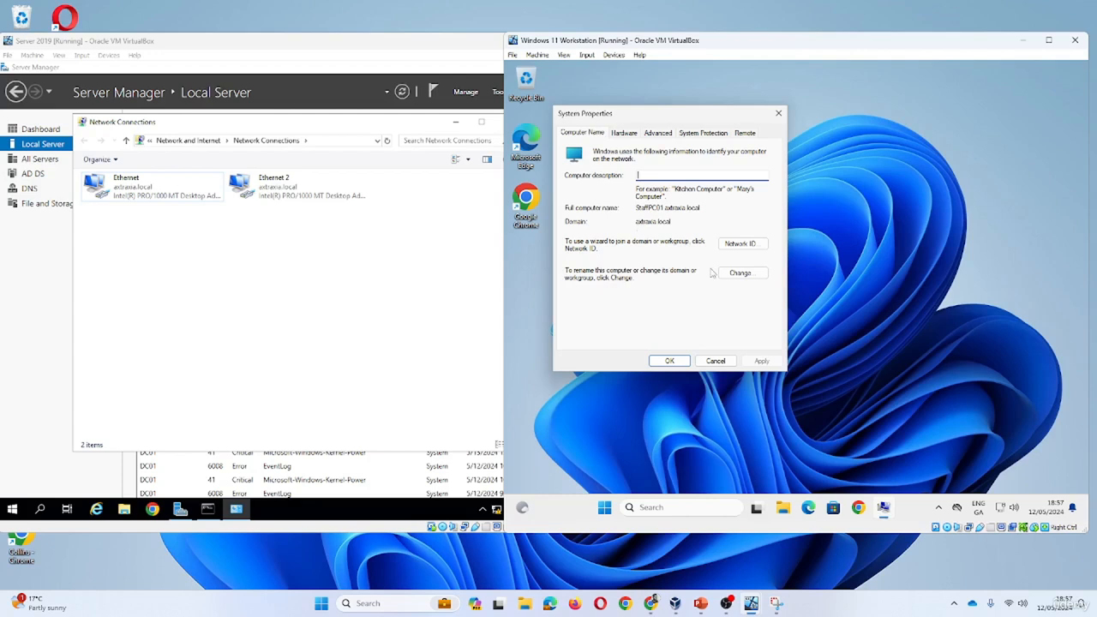
{"action": "left_click", "coordinate": [741, 273]}
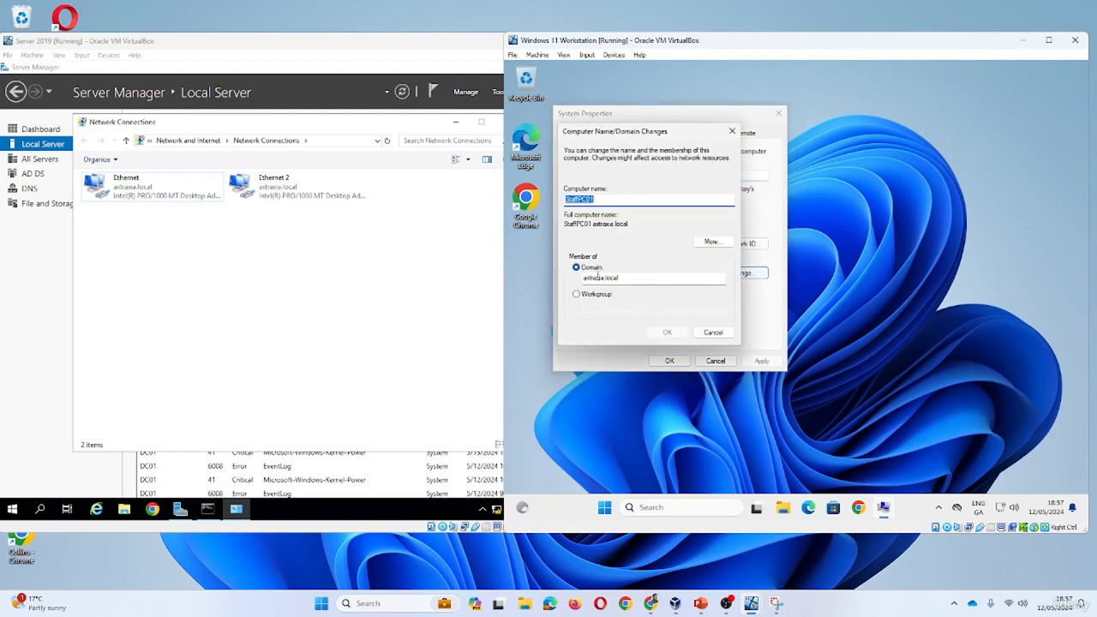
{"action": "left_click", "coordinate": [714, 333]}
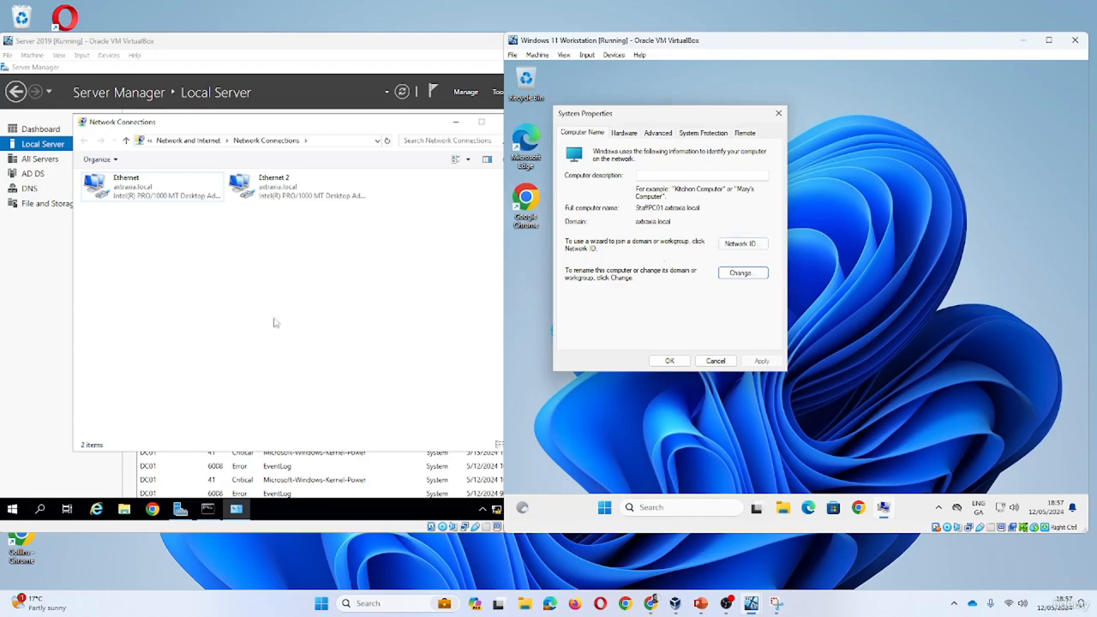
- On the Server 2019 VM, launch Active Directory Users and Computers from Windows Administrative Tools
{"action": "left_click", "coordinate": [30, 511]}
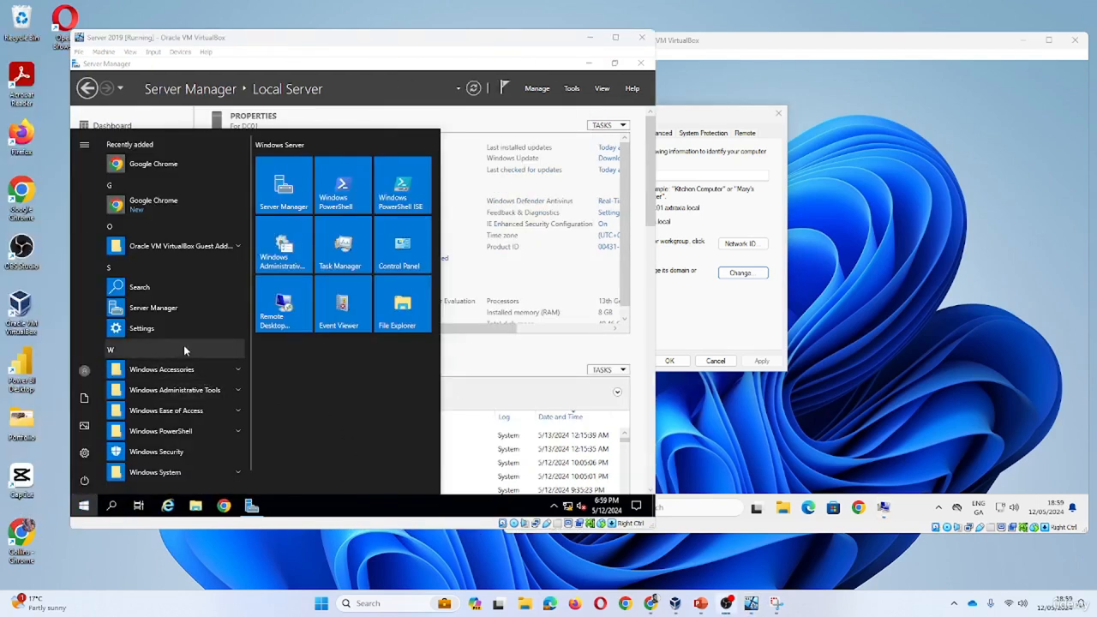
{"action": "left_click", "coordinate": [225, 394]}
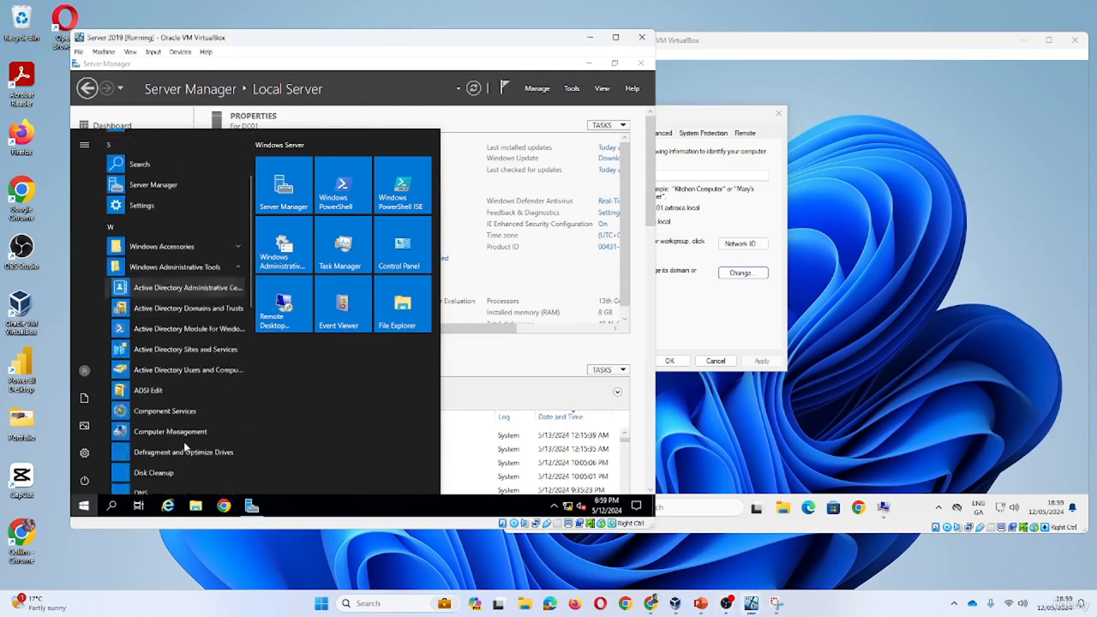
{"action": "scroll", "coordinate": [184, 447], "scroll_direction": "down", "scroll_amount": 1}
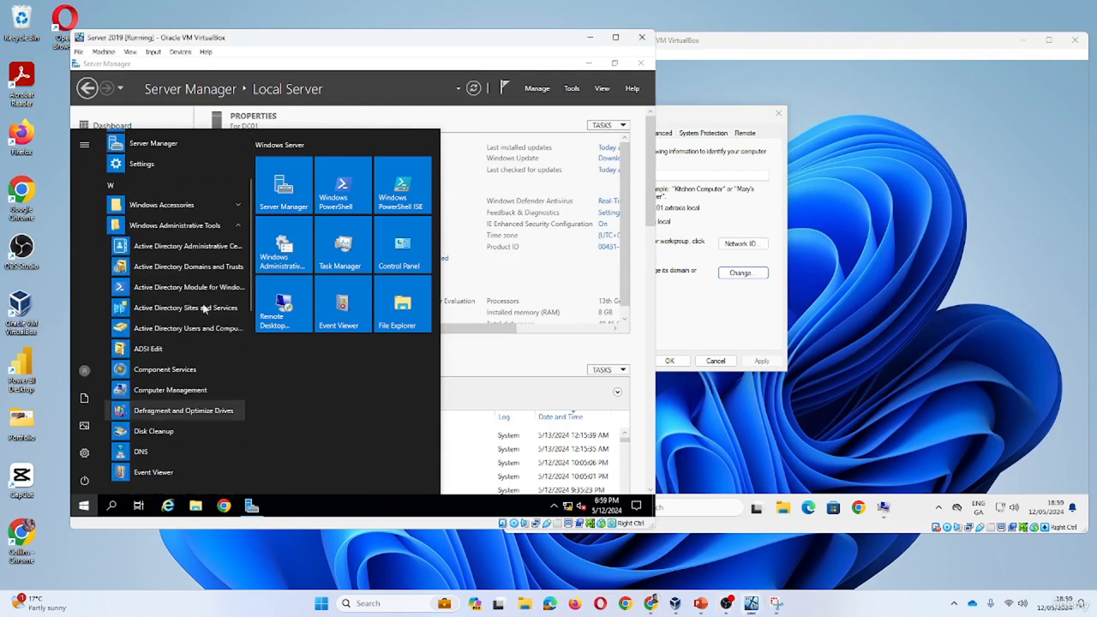
{"action": "left_click", "coordinate": [159, 332]}
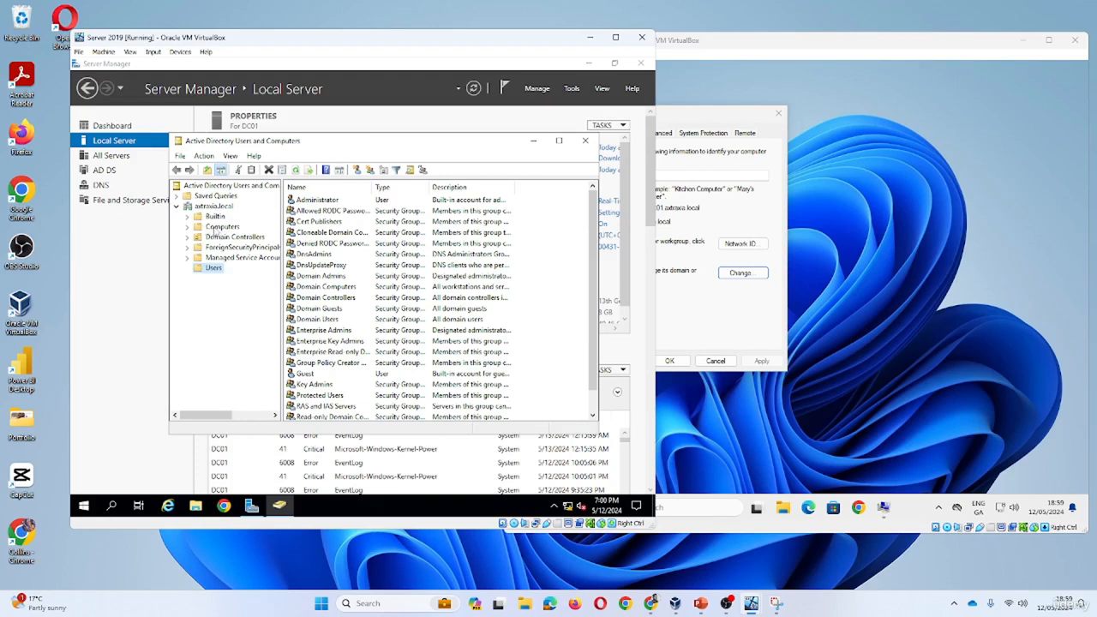
- In the Computers container, open STAFFPC01's Properties and select its Description field
{"action": "left_click", "coordinate": [221, 227]}
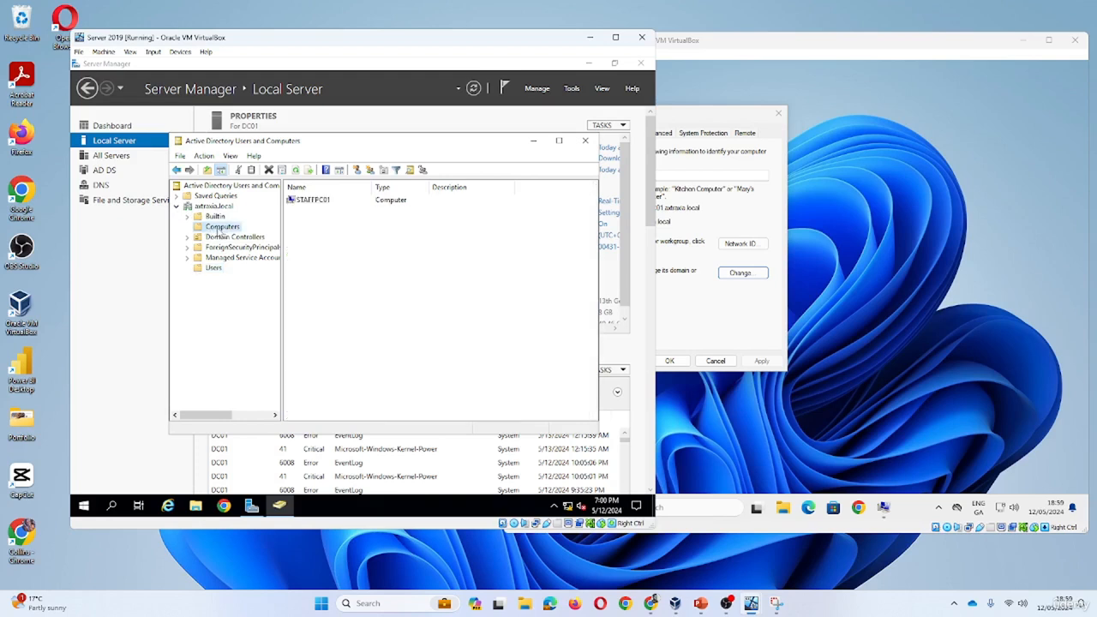
{"action": "left_click", "coordinate": [312, 203]}
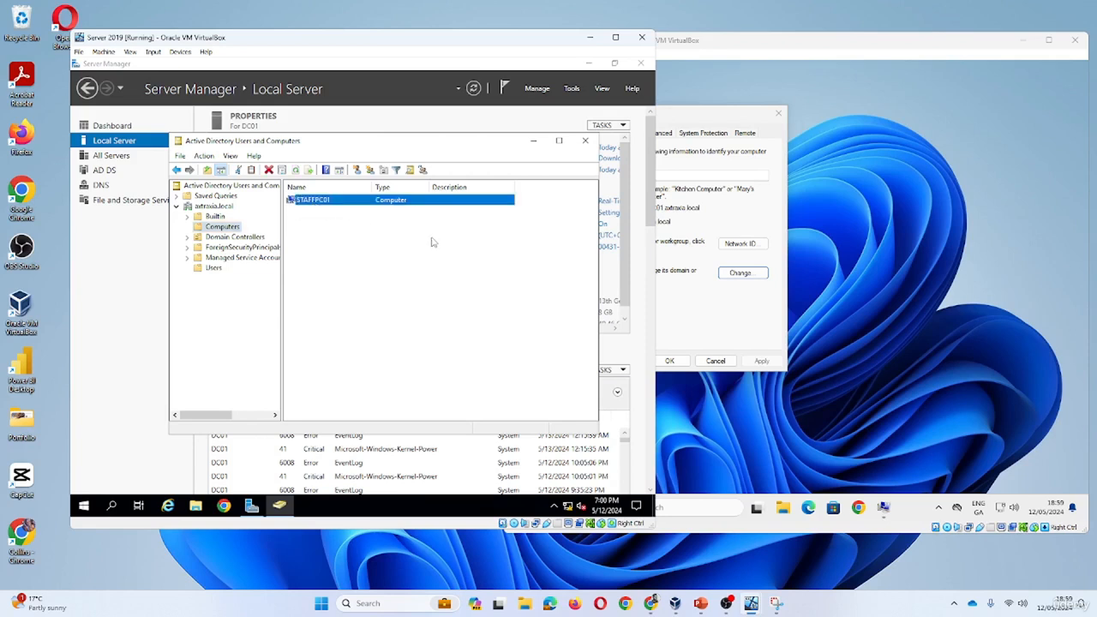
{"action": "right_click", "coordinate": [313, 200]}
{"action": "left_click", "coordinate": [347, 316]}
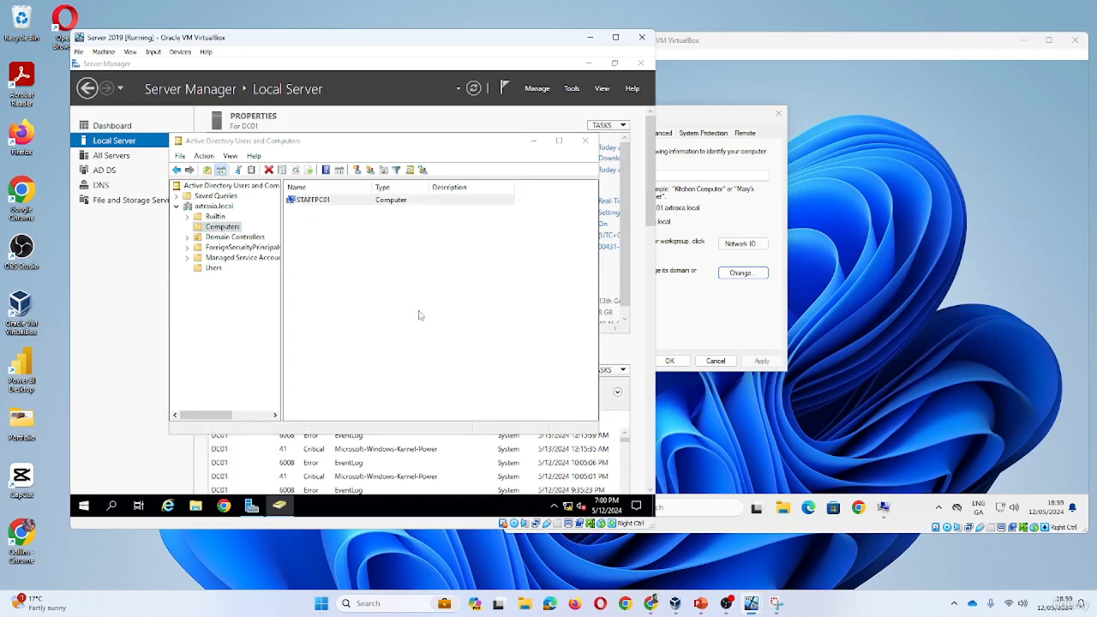
{"action": "left_click", "coordinate": [343, 294]}
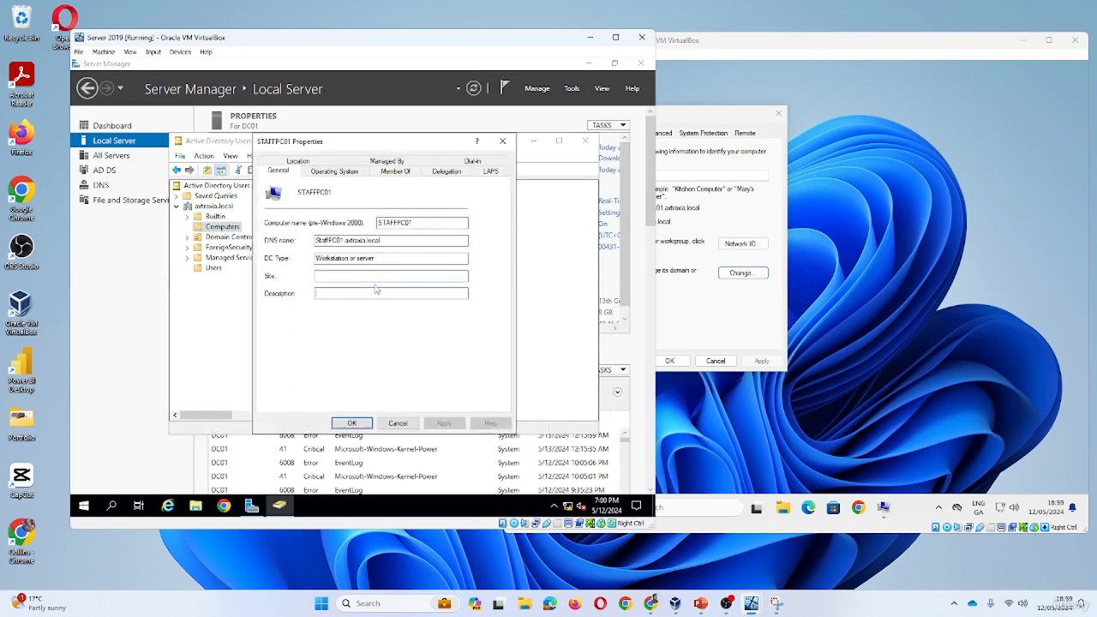
- Enter a Description naming the IT Dept staff member who owns STAFFPC01, then apply it
{"action": "type", "text": "Bello"}
{"action": "key", "text": "BackSpace"}
{"action": "type", "text": "nga"}
{"action": "type", "text": "to "}
{"action": "type", "text": "Collins in IT Dept"}
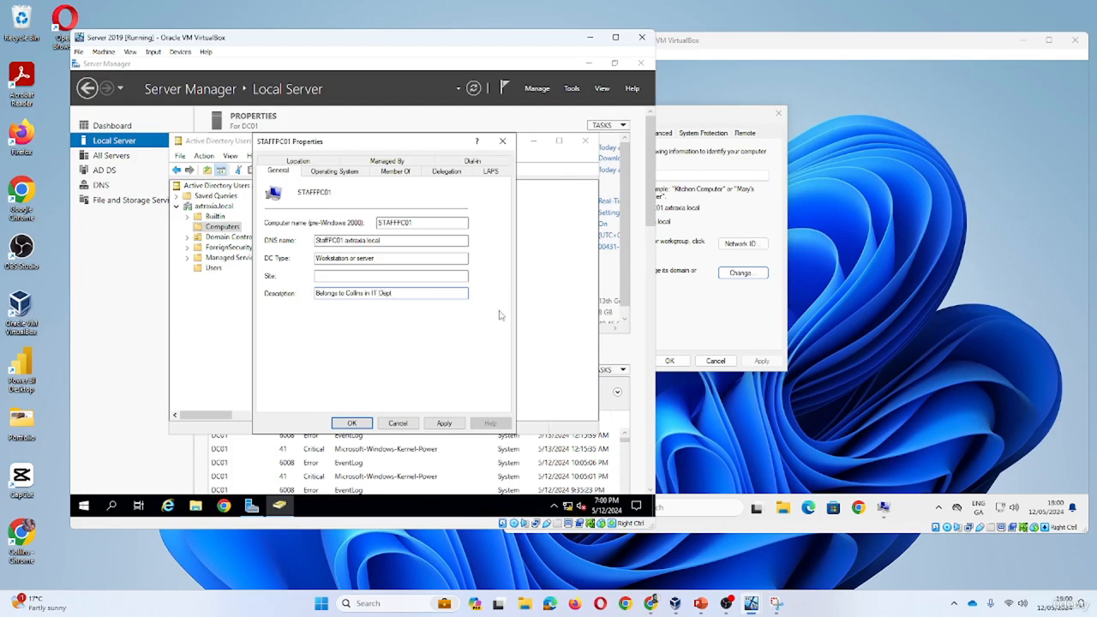
{"action": "left_click", "coordinate": [444, 424]}
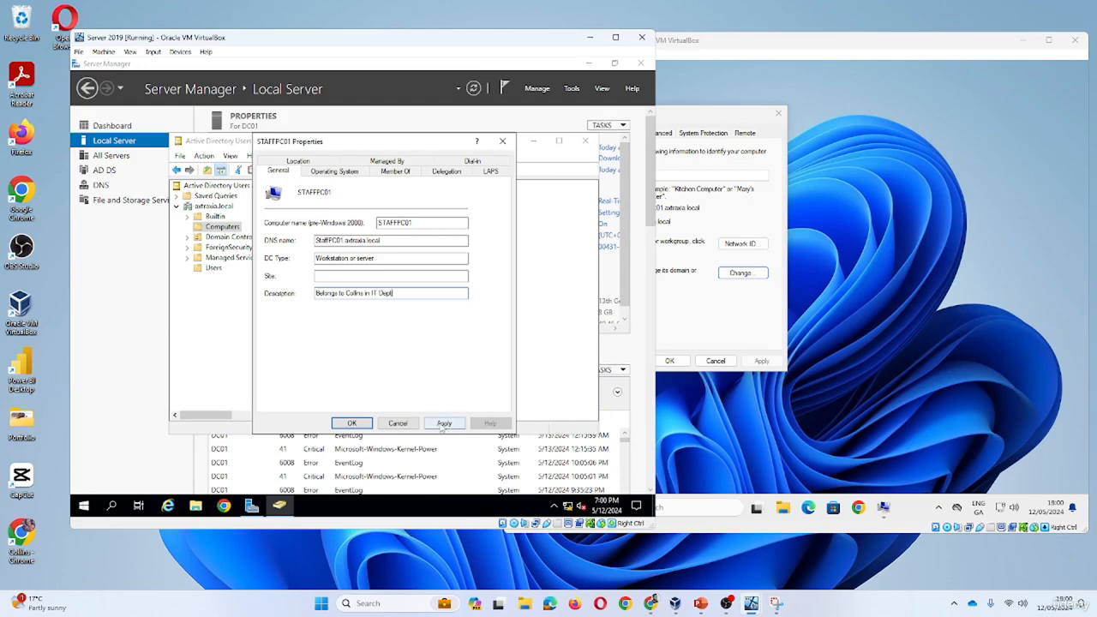